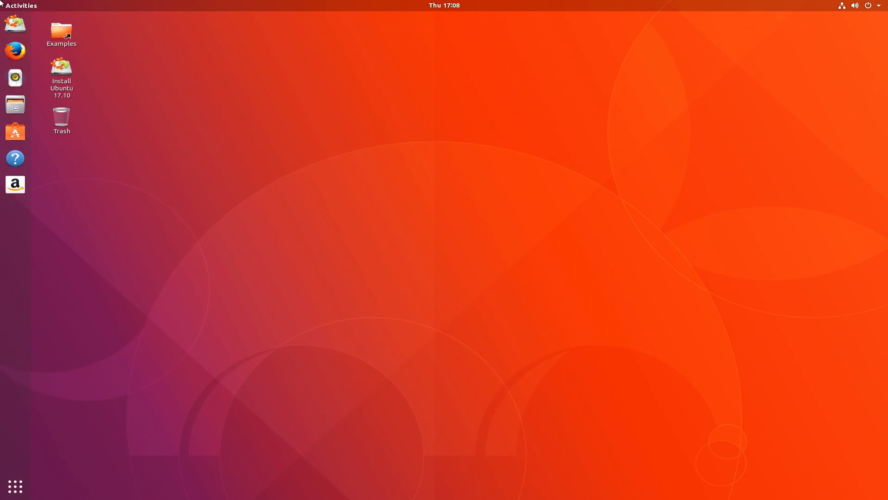
# Step: Launch the Ubuntu 17.10 installer and open GNOME Settings from the system menu
pyautogui.moveTo(1, 14)
pyautogui.click(59, 68)
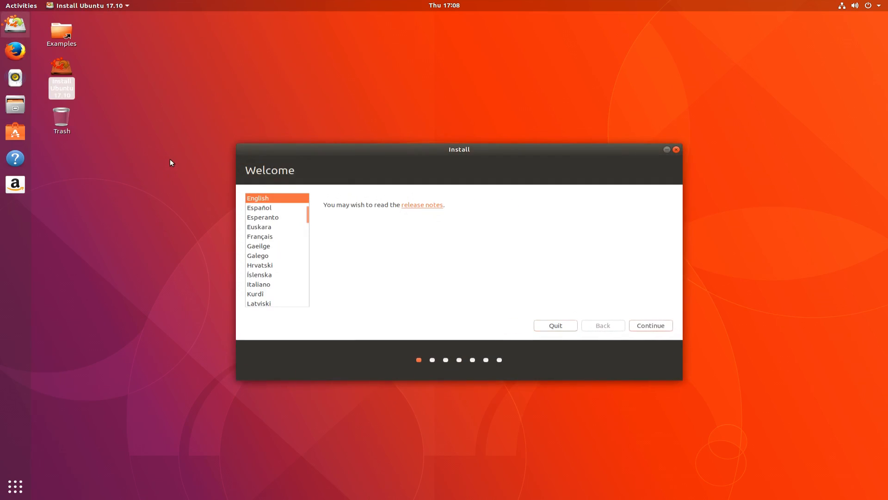
pyautogui.click(887, 4)
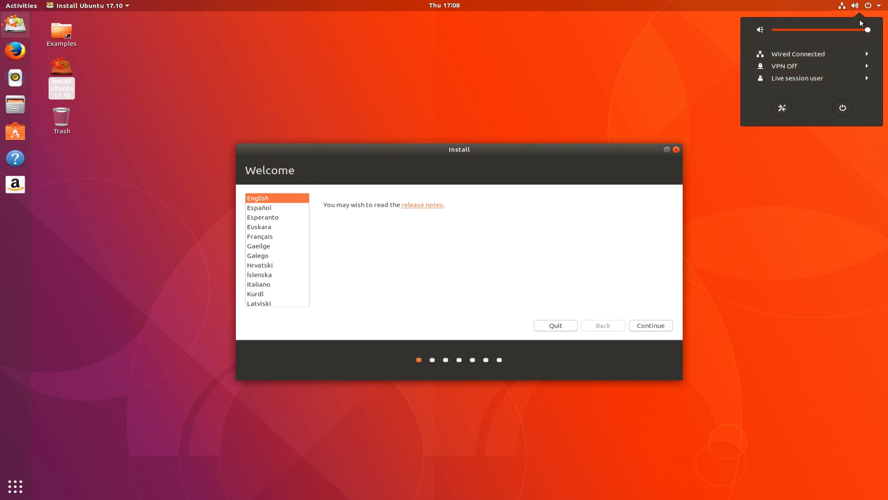
pyautogui.click(776, 107)
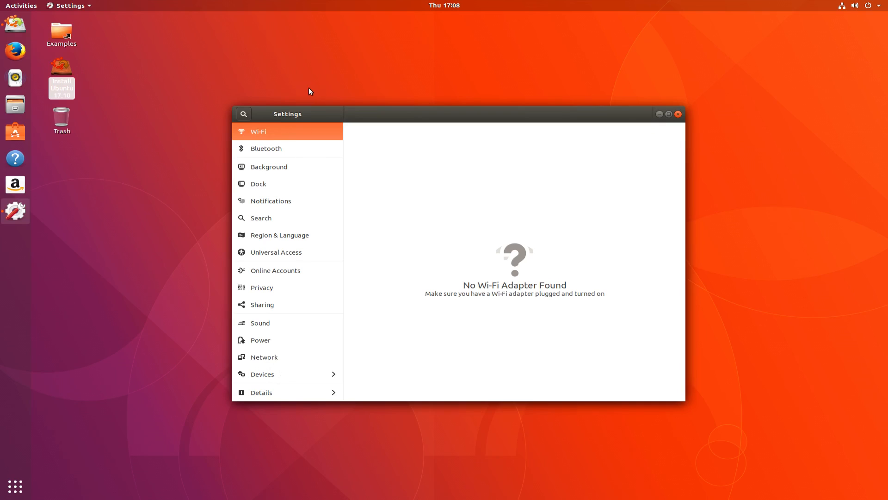
# Step: Apply and keep a 1920 × 1080 (16:9) display resolution, then close Settings
pyautogui.click(274, 372)
pyautogui.click(272, 182)
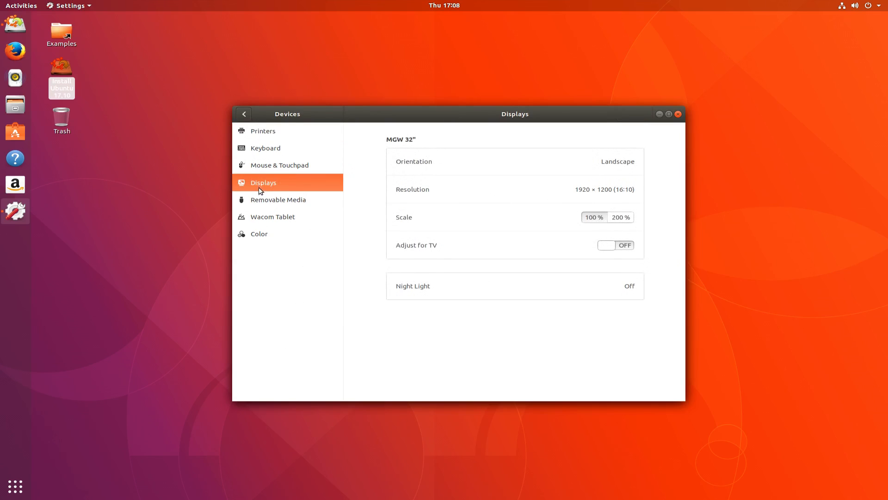
pyautogui.click(594, 191)
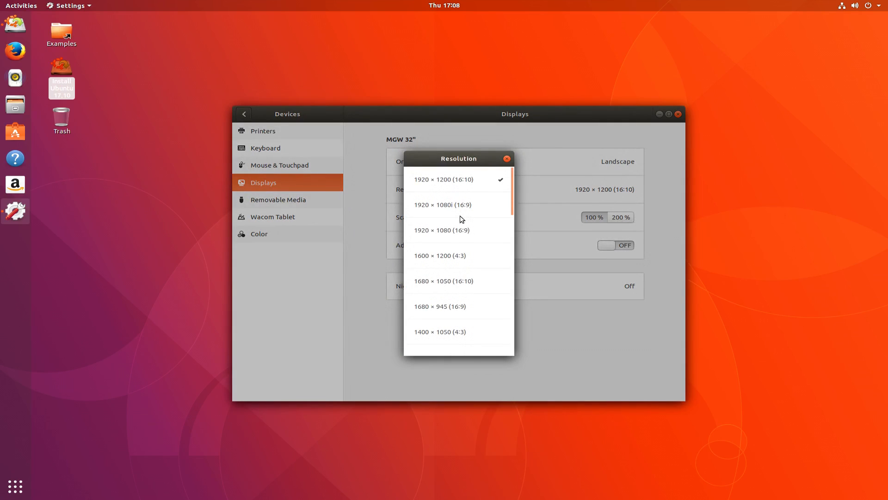
pyautogui.click(467, 230)
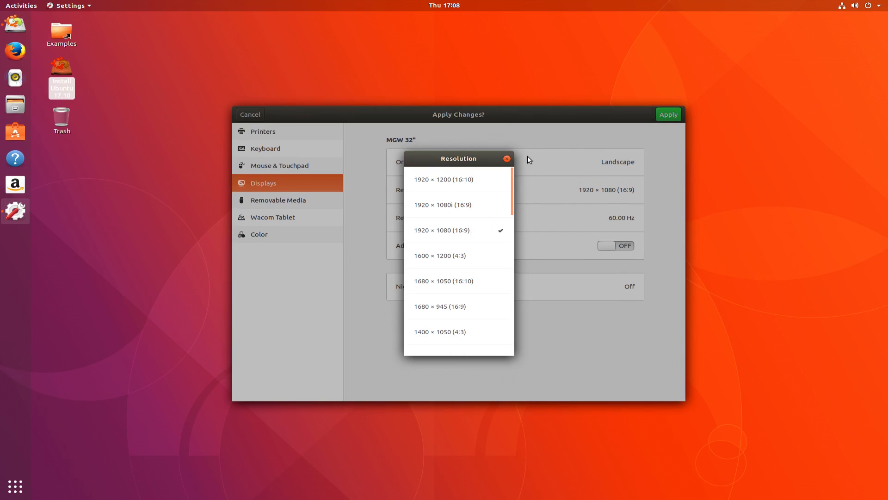
pyautogui.click(507, 159)
pyautogui.click(671, 116)
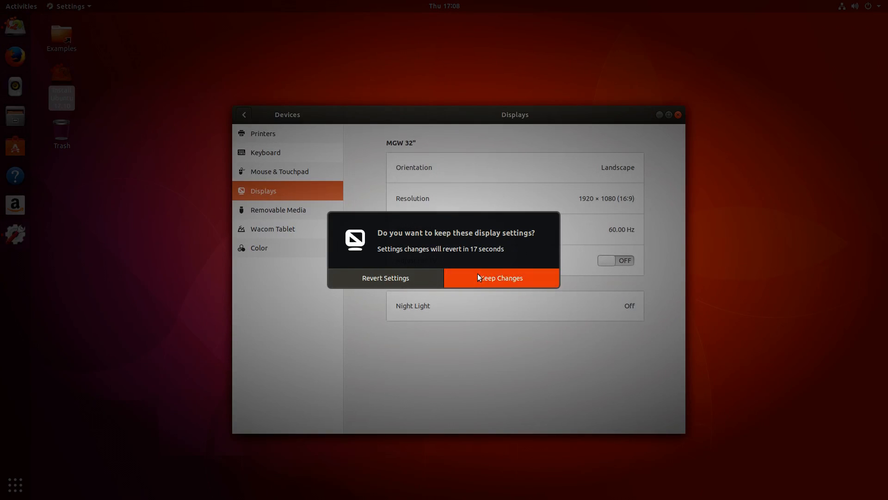
pyautogui.click(479, 274)
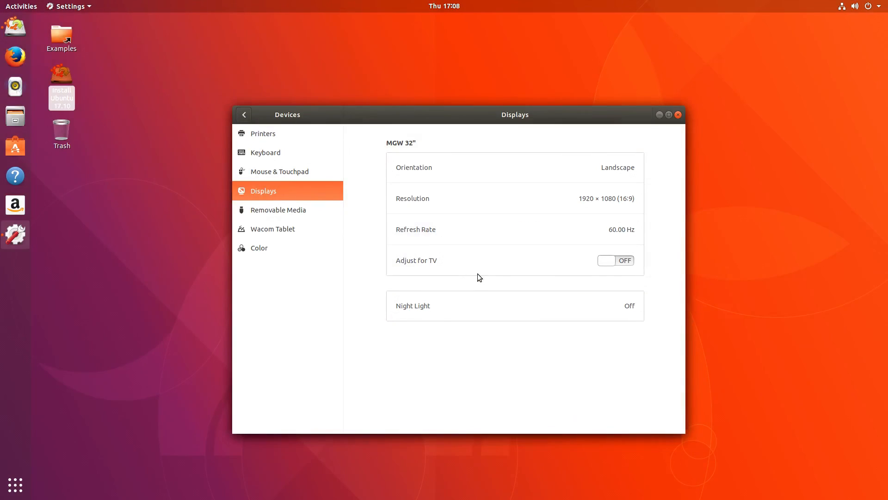
pyautogui.click(243, 114)
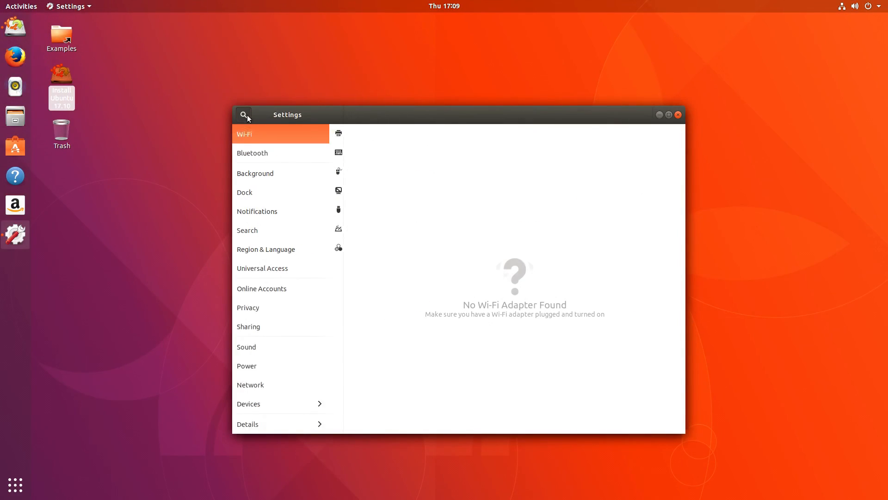
pyautogui.click(679, 114)
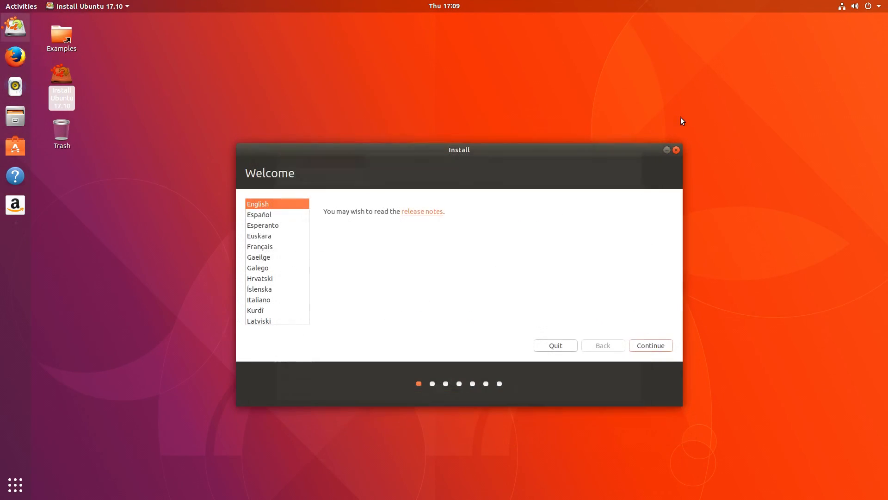
pyautogui.click(8, 65)
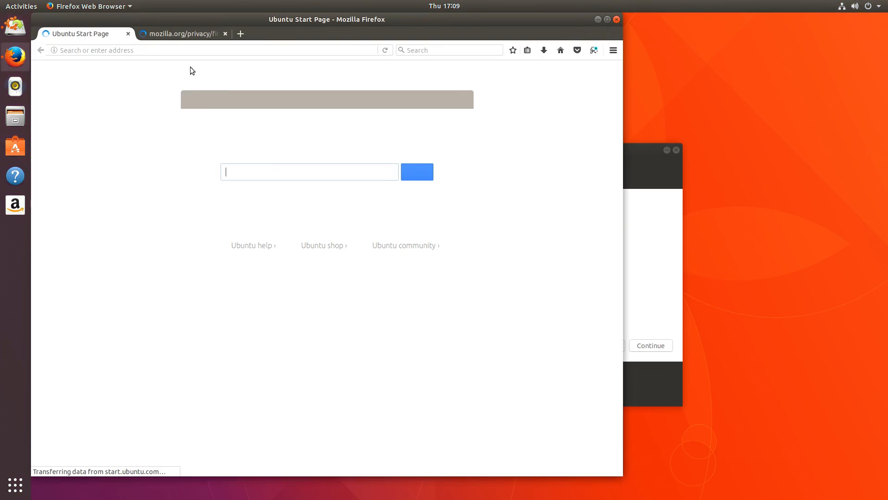
pyautogui.click(168, 33)
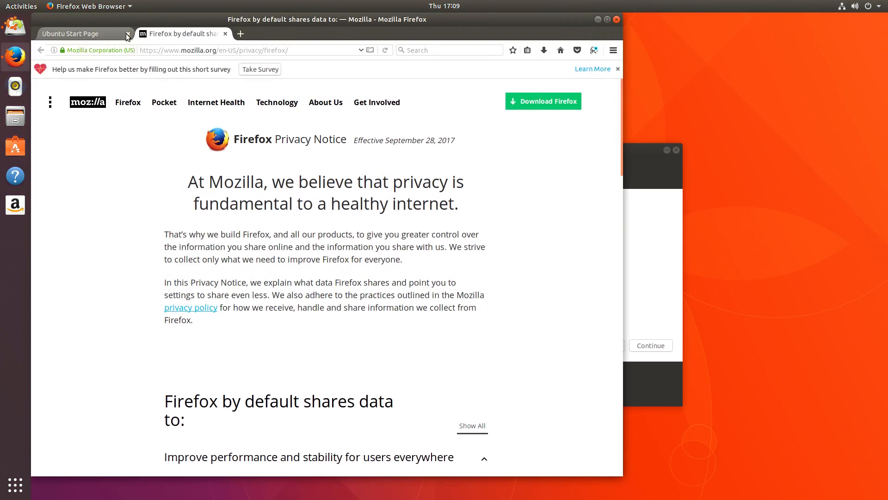
pyautogui.hotkey('ctrl', 'l')
pyautogui.write('nerdonthestre')
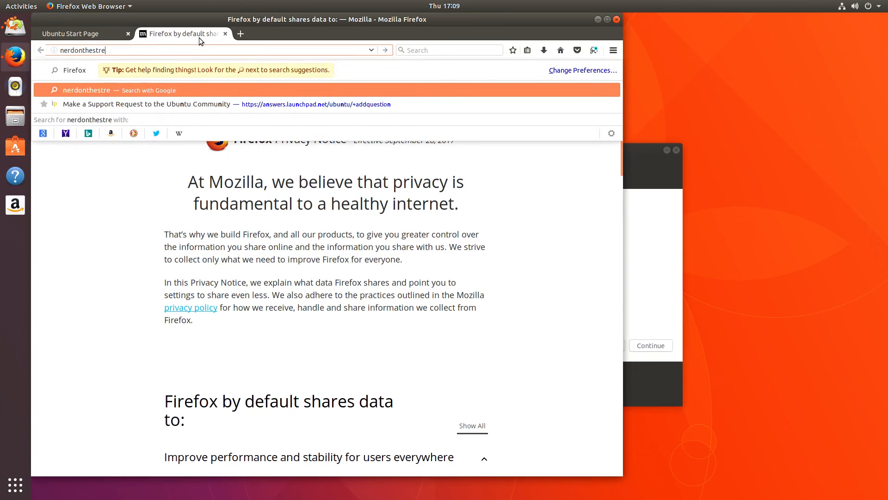
pyautogui.write('et.com')
pyautogui.press('Return')
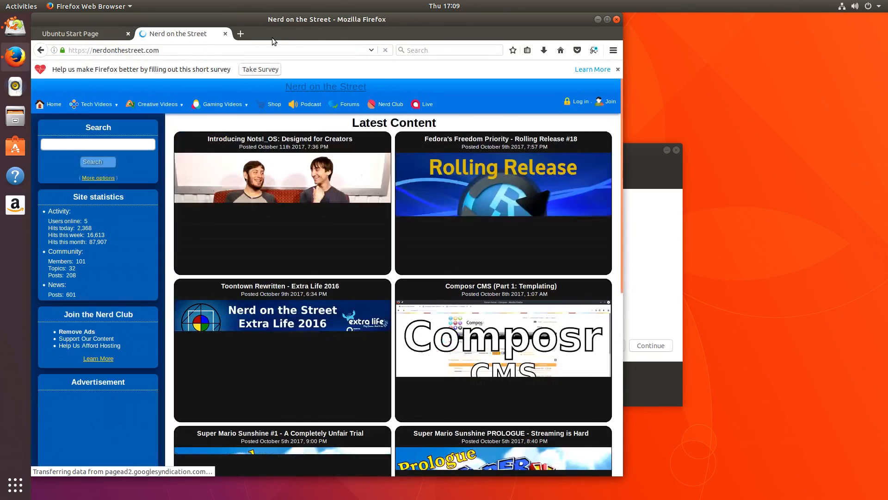
pyautogui.click(617, 19)
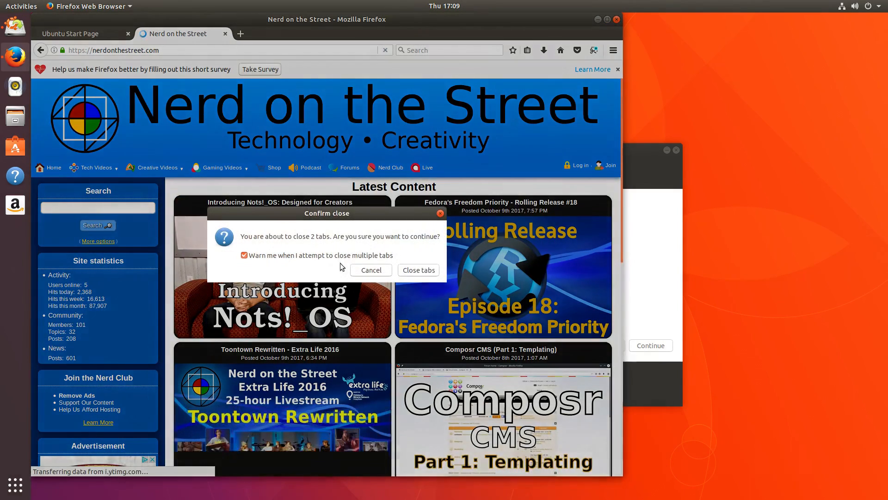
pyautogui.click(421, 271)
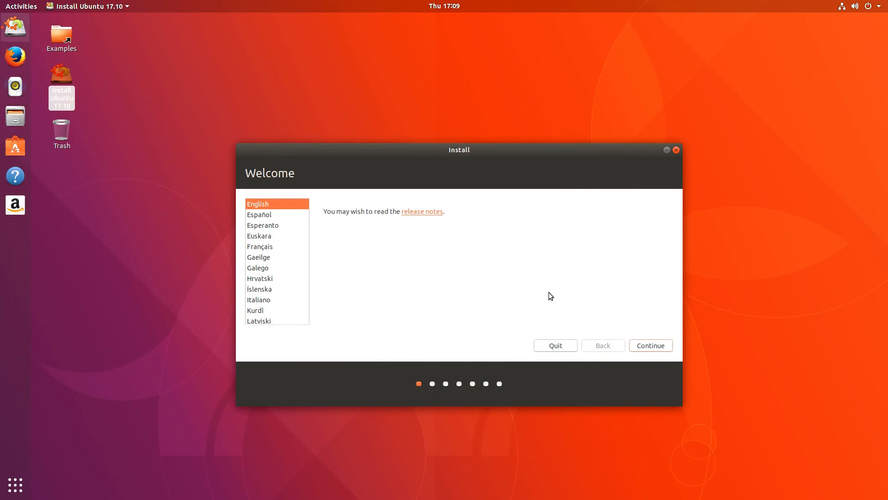
# Step: Leave the Welcome page and tick installing third-party software alongside update downloads
pyautogui.click(649, 345)
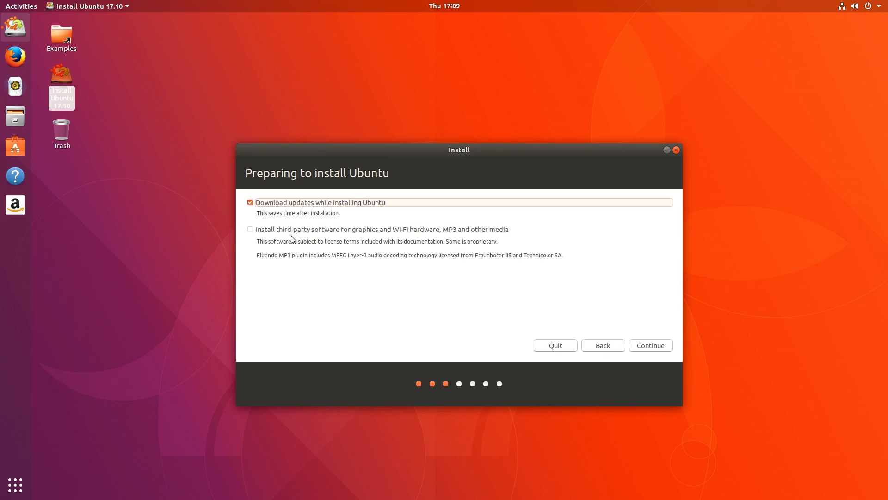
pyautogui.click(252, 232)
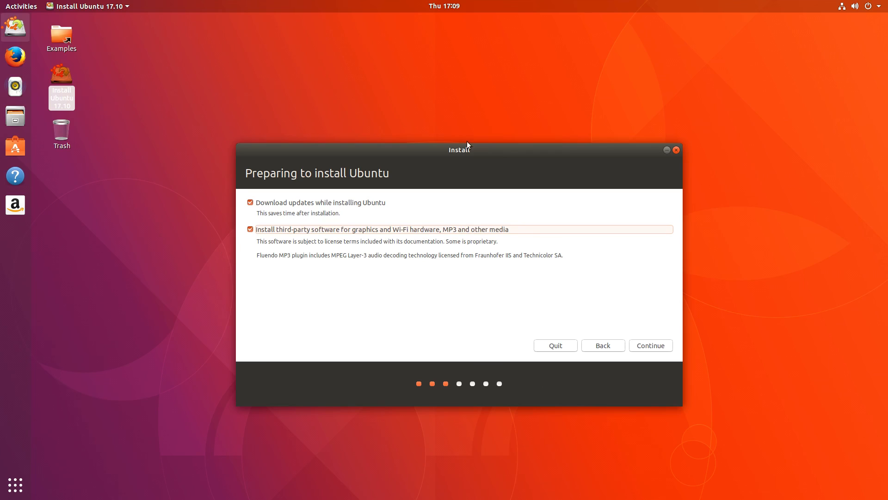
pyautogui.click(878, 6)
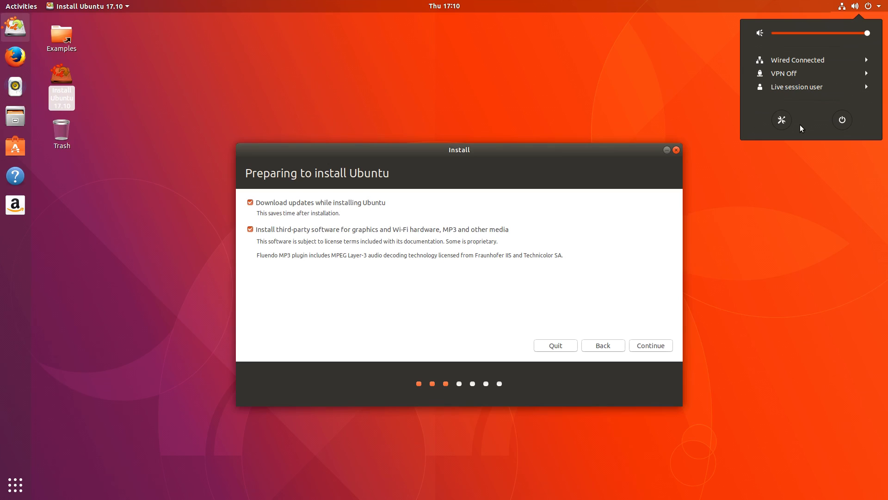
pyautogui.click(782, 121)
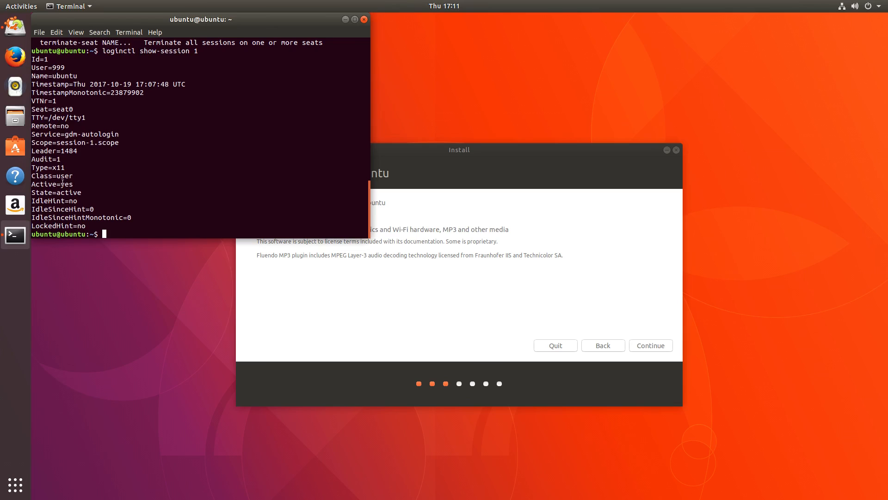
pyautogui.moveTo(64, 166); pyautogui.dragTo(49, 167)
pyautogui.click(61, 168)
pyautogui.click(364, 20)
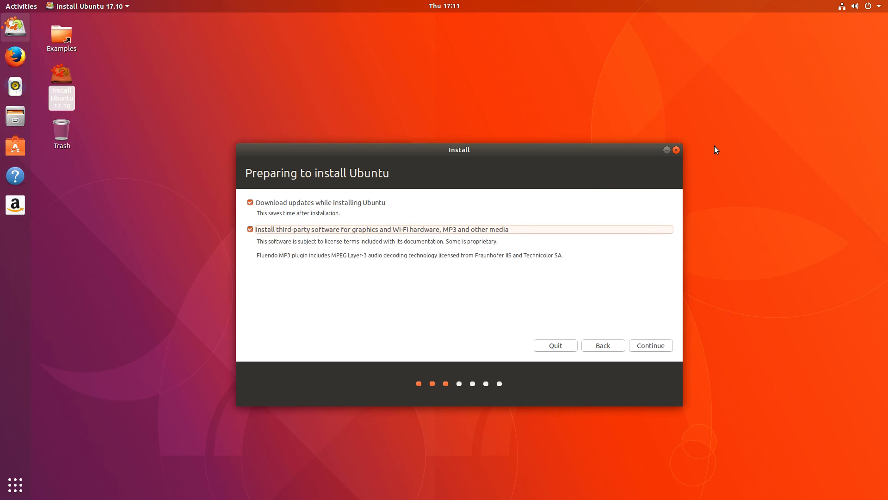
# Step: Submit the preparation choices and check the top-bar calendar while the installer works
pyautogui.click(654, 347)
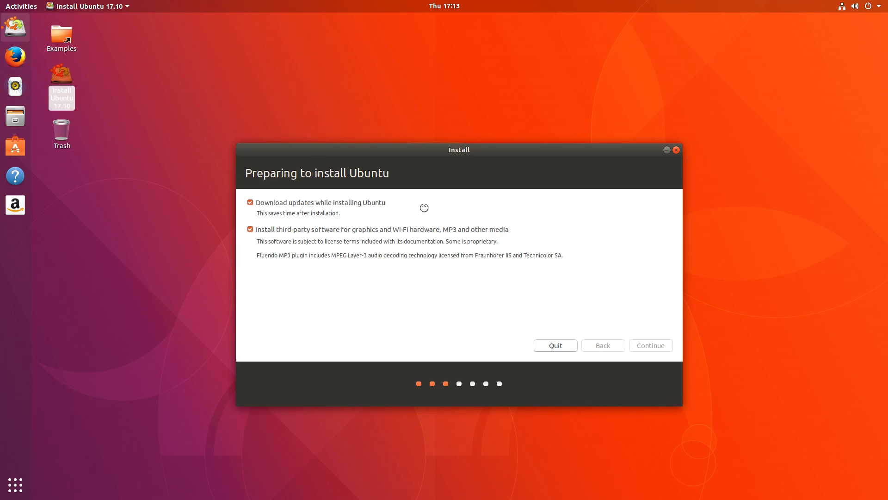
pyautogui.click(448, 5)
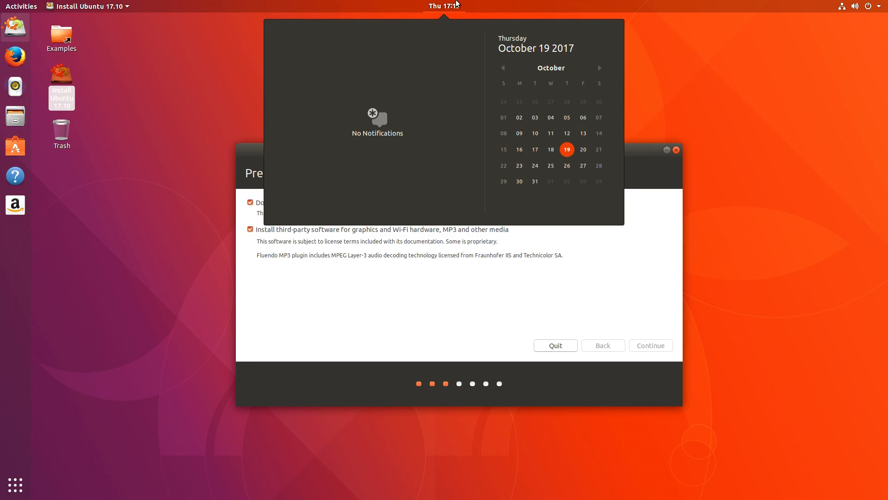
pyautogui.click(457, 5)
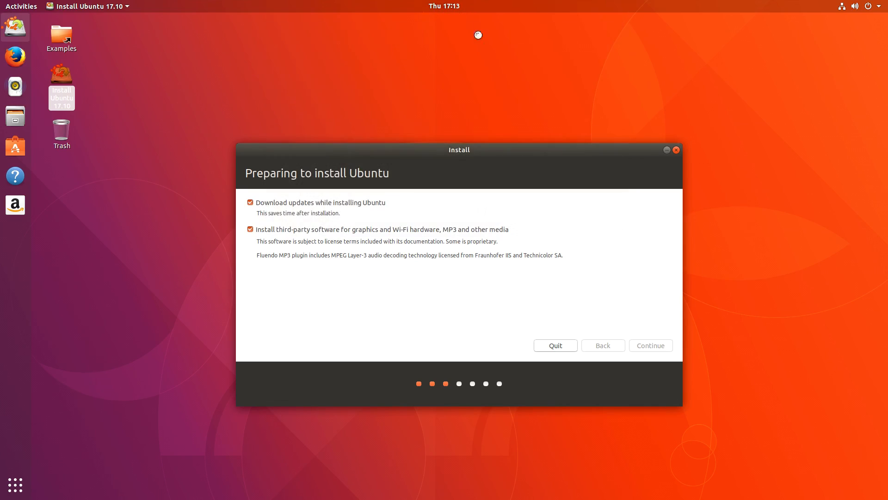
pyautogui.click(17, 489)
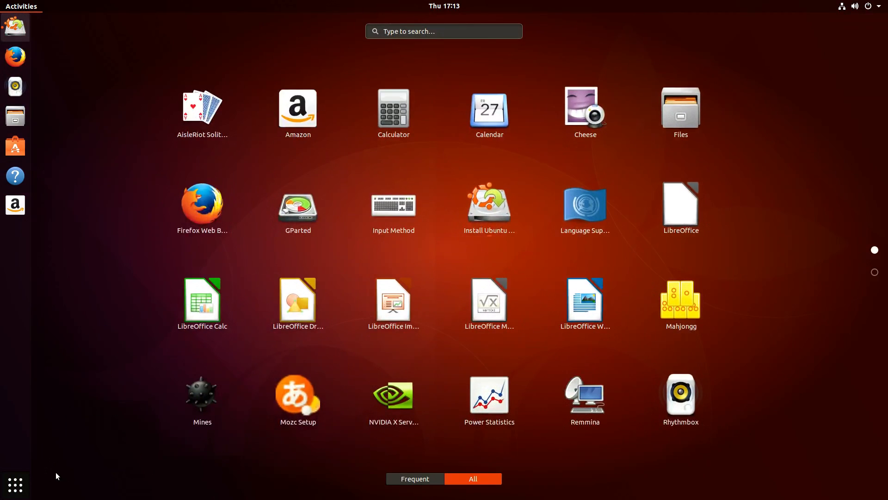
pyautogui.scroll(-1, 752, 266)
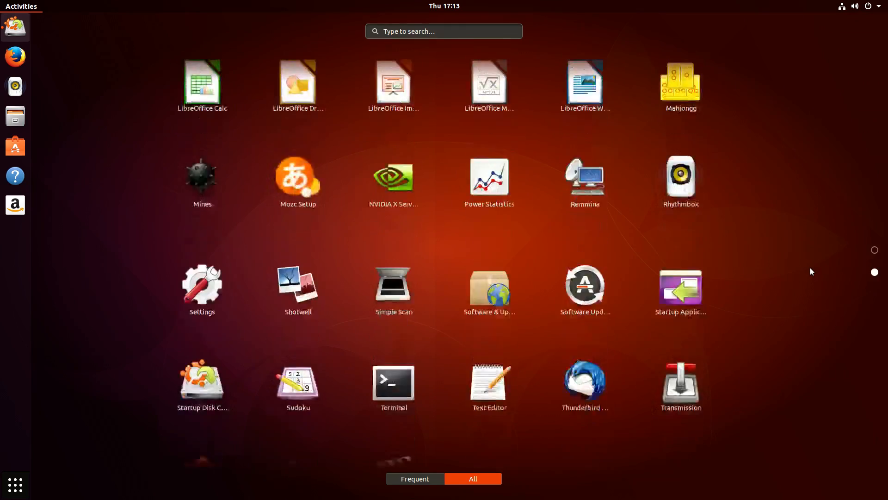
pyautogui.scroll(1, 753, 292)
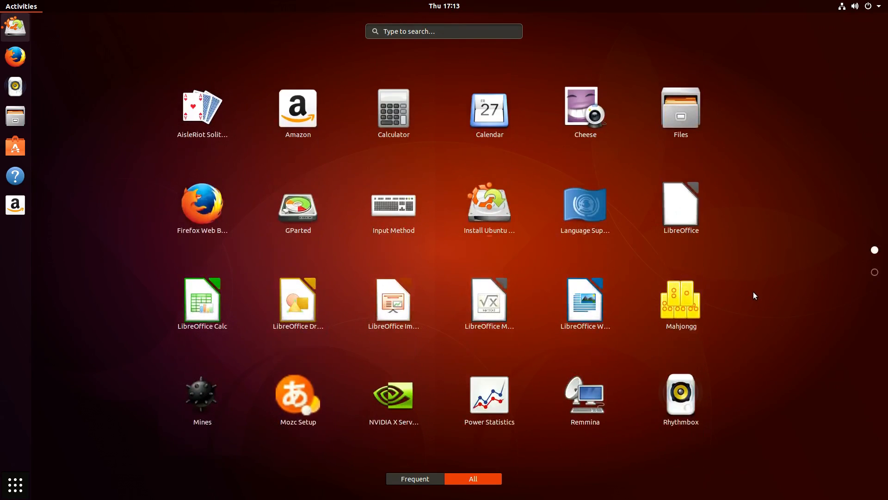
pyautogui.scroll(-1, 753, 291)
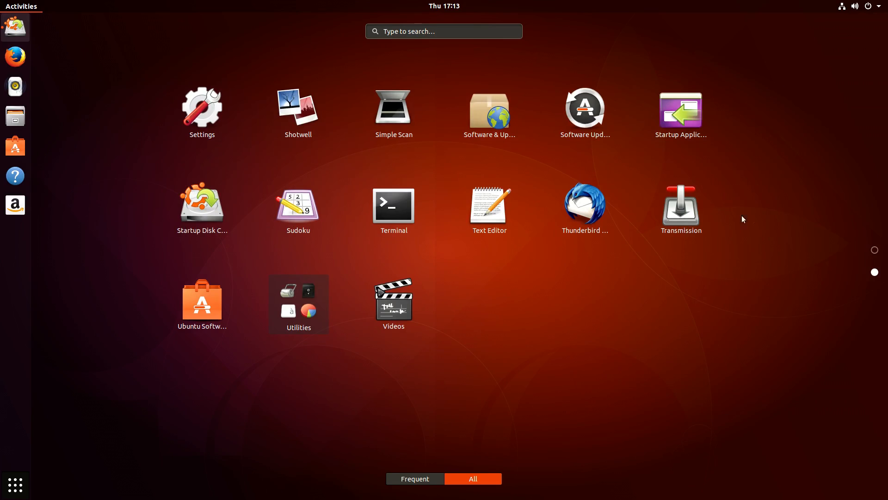
pyautogui.scroll(1, 620, 264)
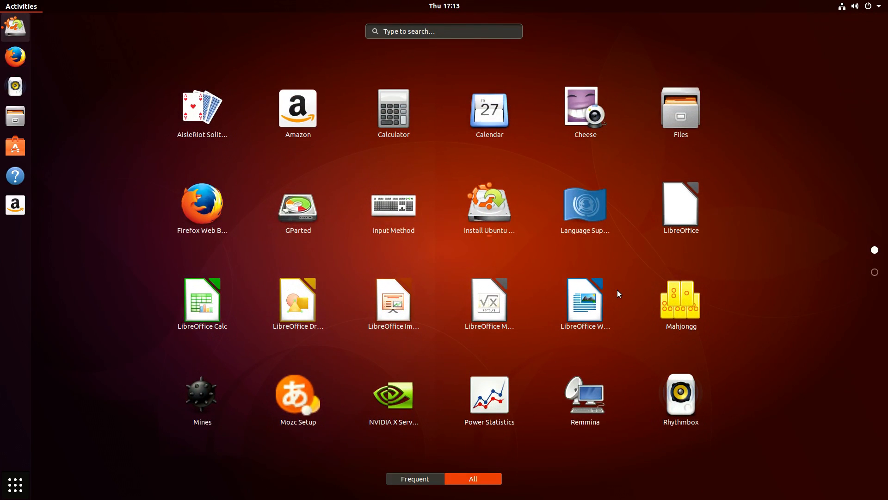
pyautogui.write('libre')
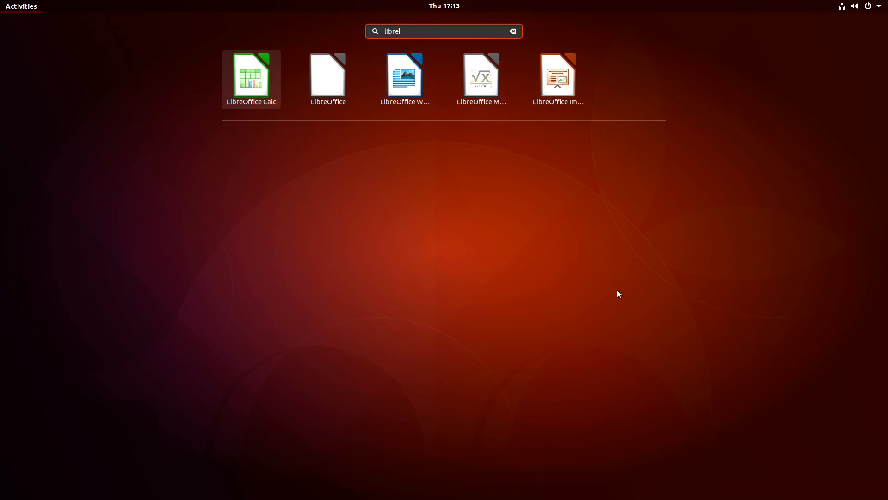
pyautogui.press('Escape')
pyautogui.press('Escape')
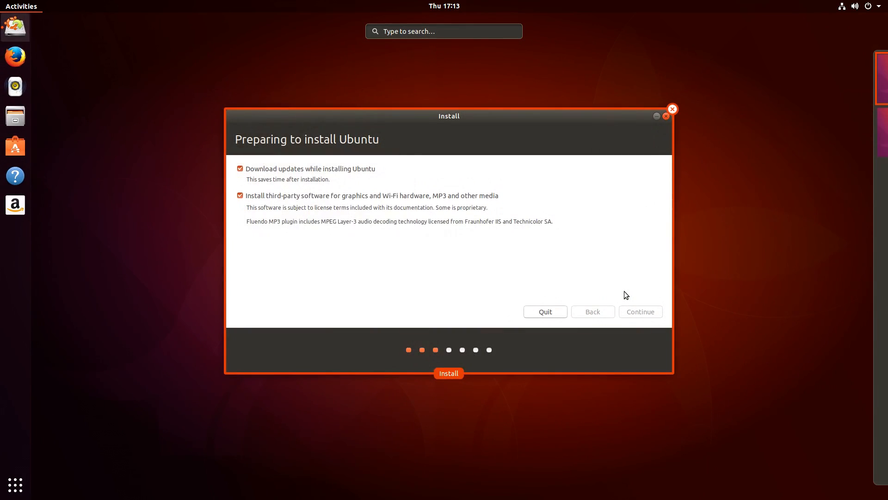
pyautogui.press('Escape')
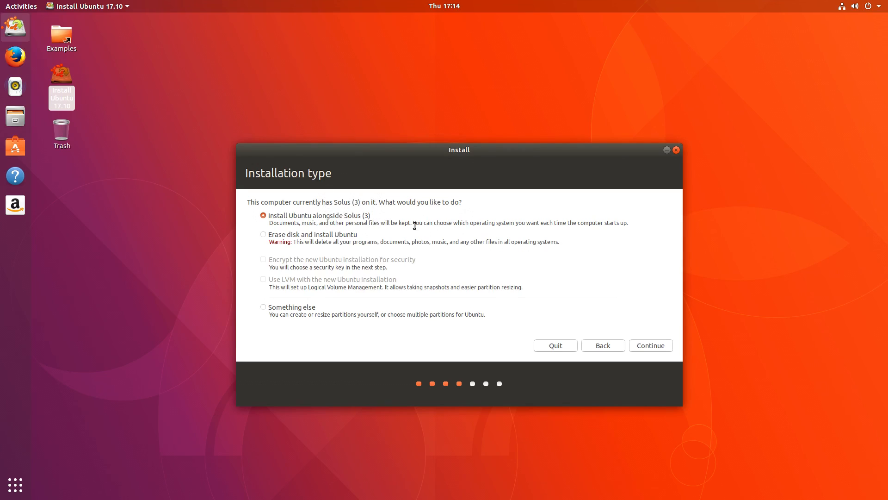
# Step: Choose 'Something else' to partition the disks manually
pyautogui.click(263, 307)
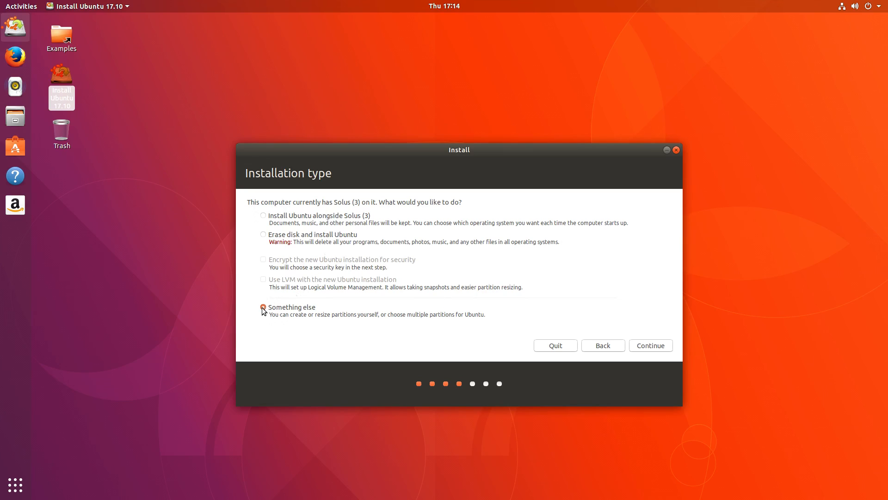
pyautogui.click(650, 346)
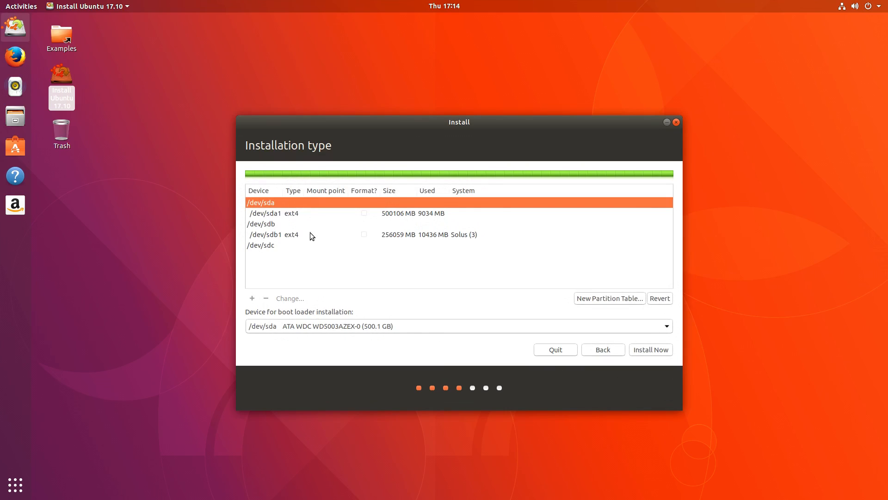
# Step: Replace the Solus partition on /dev/sdb with a formatted ext4 root (/) partition
pyautogui.click(289, 248)
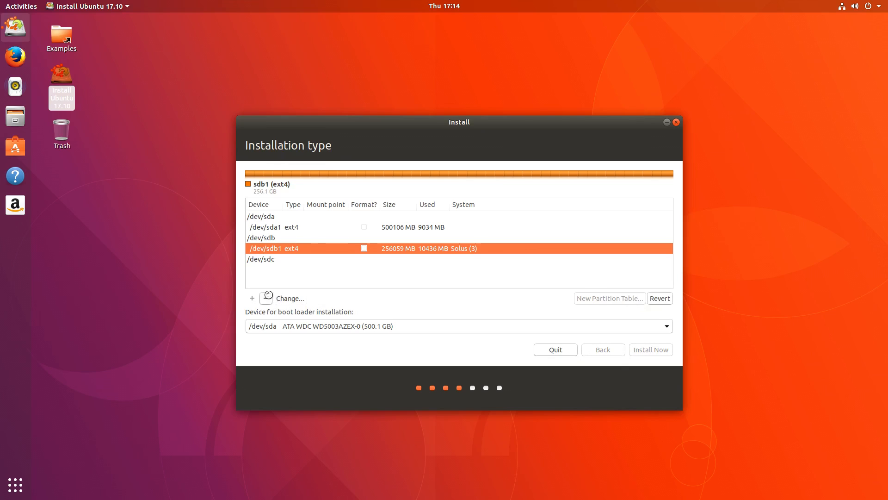
pyautogui.click(266, 298)
pyautogui.click(274, 234)
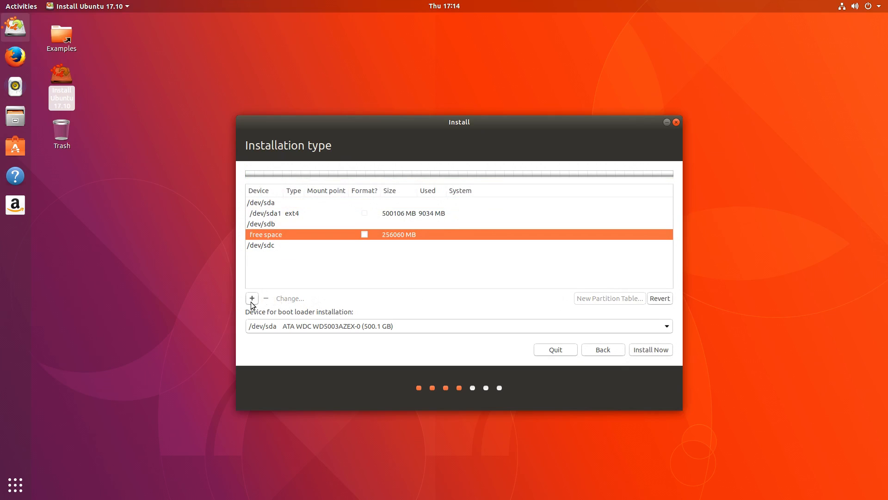
pyautogui.click(252, 298)
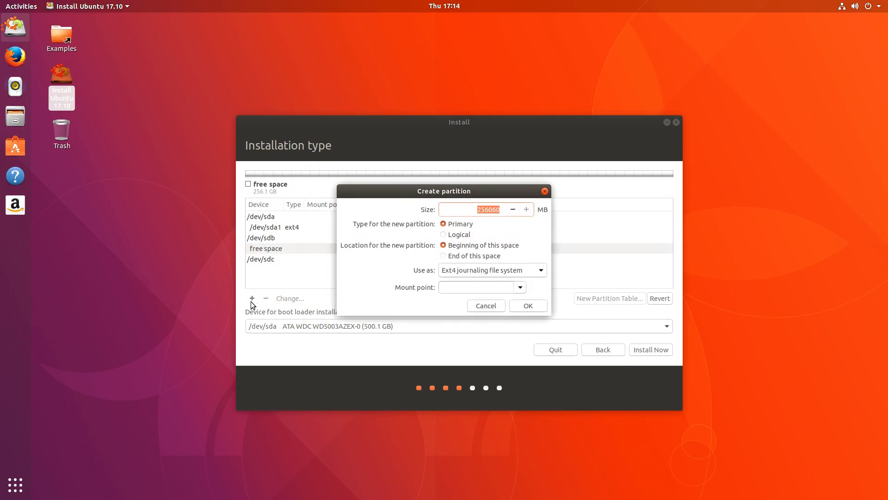
pyautogui.click(521, 288)
pyautogui.click(519, 293)
pyautogui.click(527, 305)
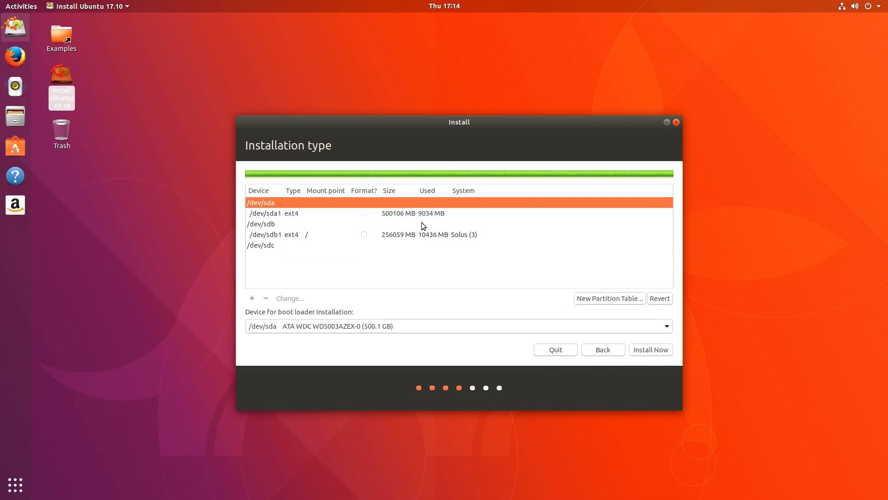
pyautogui.click(397, 251)
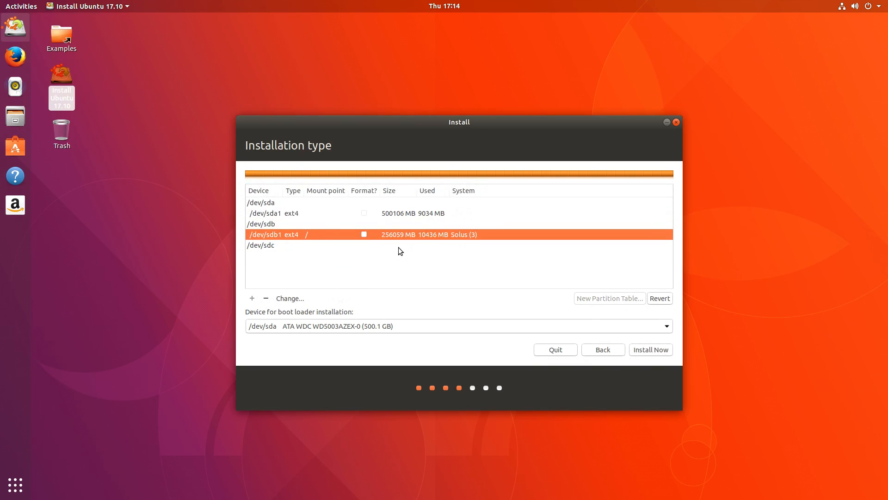
pyautogui.click(364, 234)
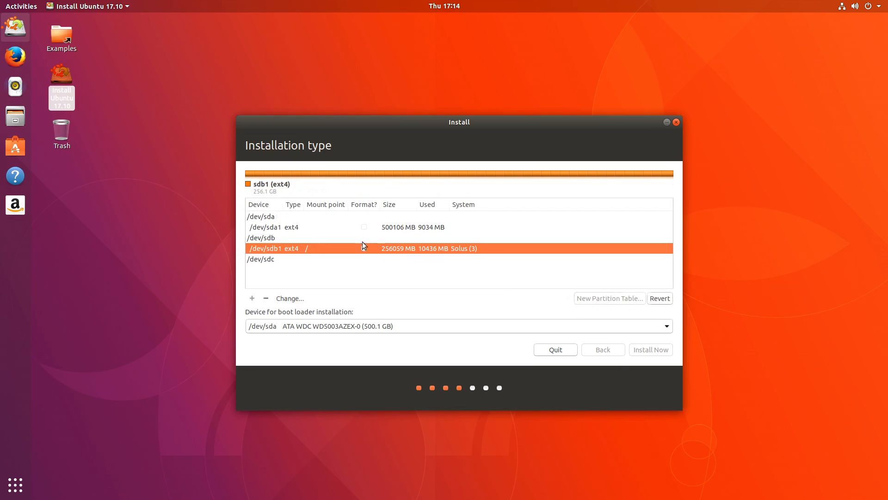
# Step: Recreate /dev/sda1 as an ext4 /home partition and commit the layout to disk
pyautogui.click(331, 214)
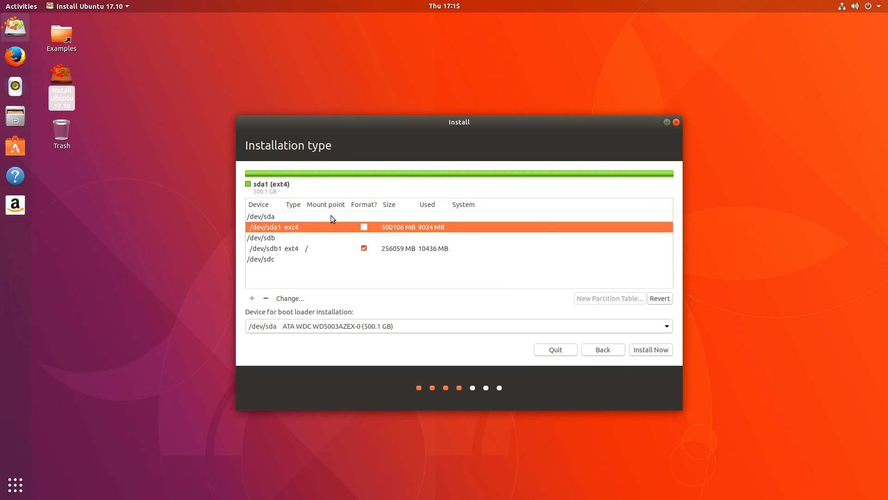
pyautogui.click(268, 297)
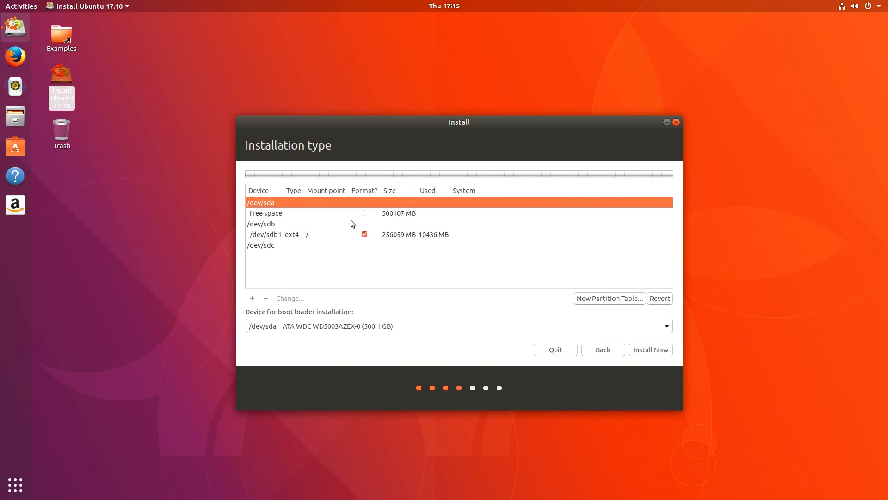
pyautogui.click(337, 213)
pyautogui.click(251, 298)
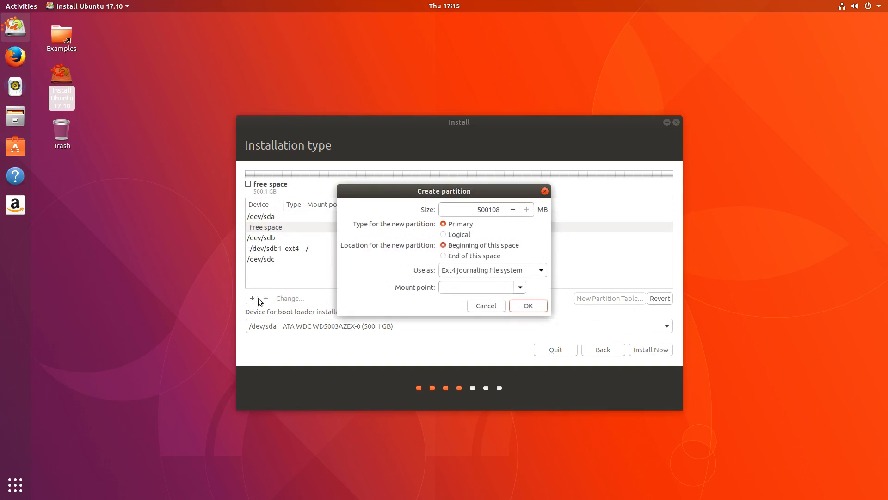
pyautogui.click(520, 287)
pyautogui.click(528, 306)
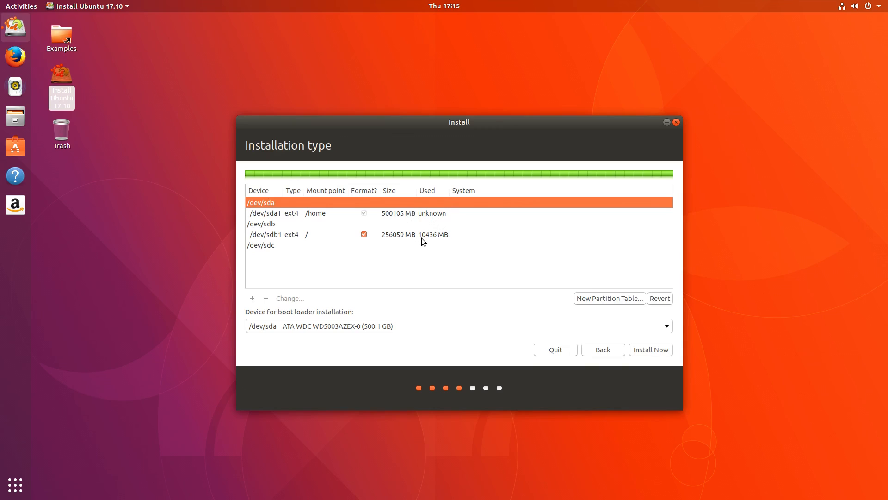
pyautogui.click(671, 350)
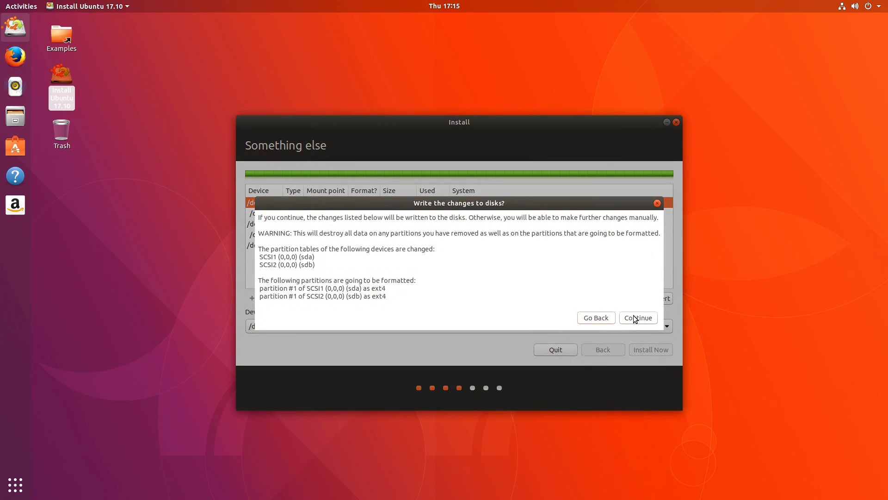
pyautogui.click(636, 317)
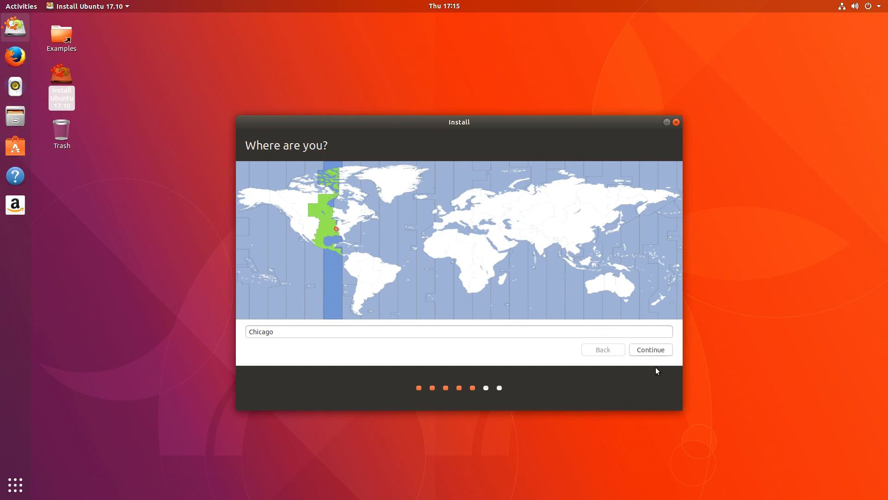
# Step: Accept Chicago as the location and English (US) as the keyboard layout
pyautogui.click(657, 348)
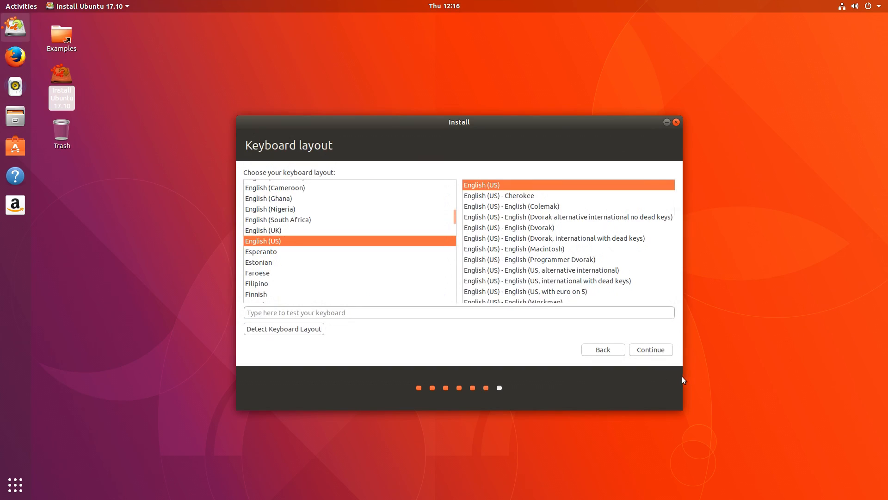
pyautogui.click(641, 349)
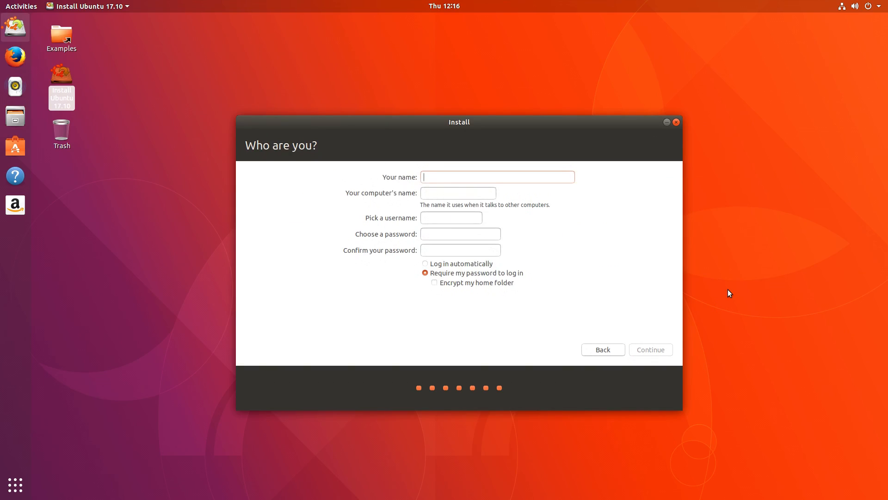
# Step: Enter i7-Workstation as the name, fill in computer name, username and password, and submit
pyautogui.write('i7-Workstation')
pyautogui.press('Tab')
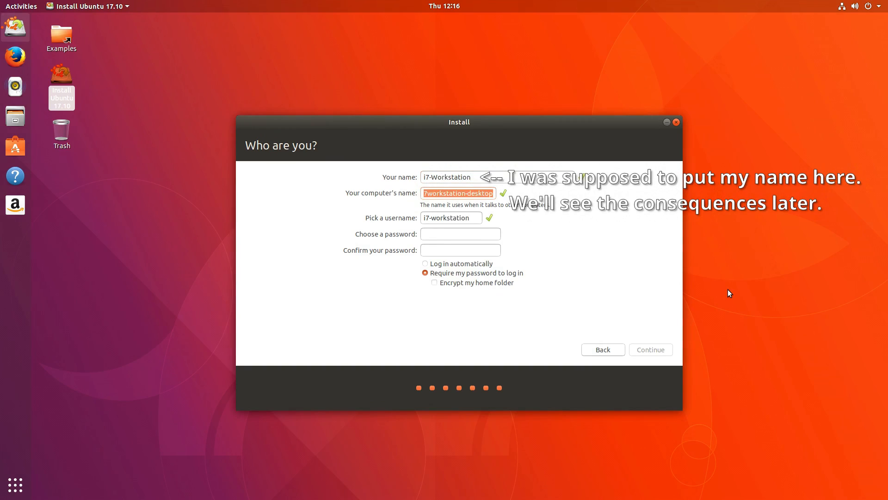
pyautogui.write('i7-W')
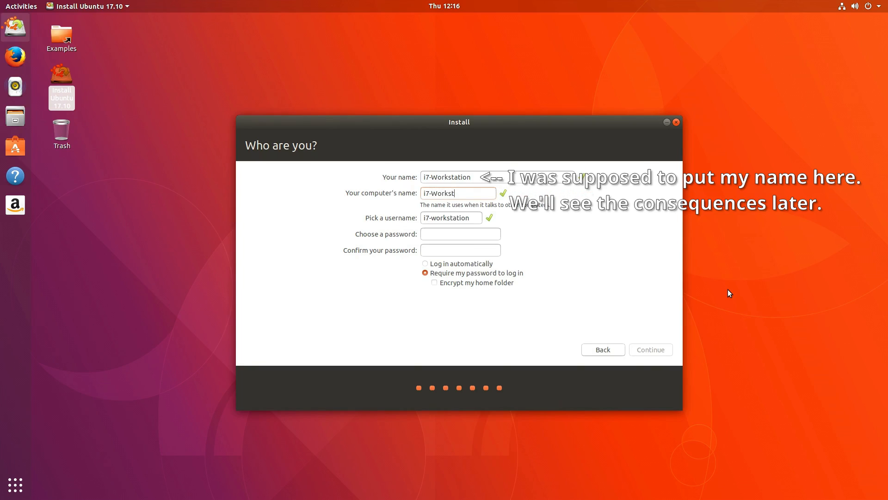
pyautogui.press('Tab')
pyautogui.write('japas')
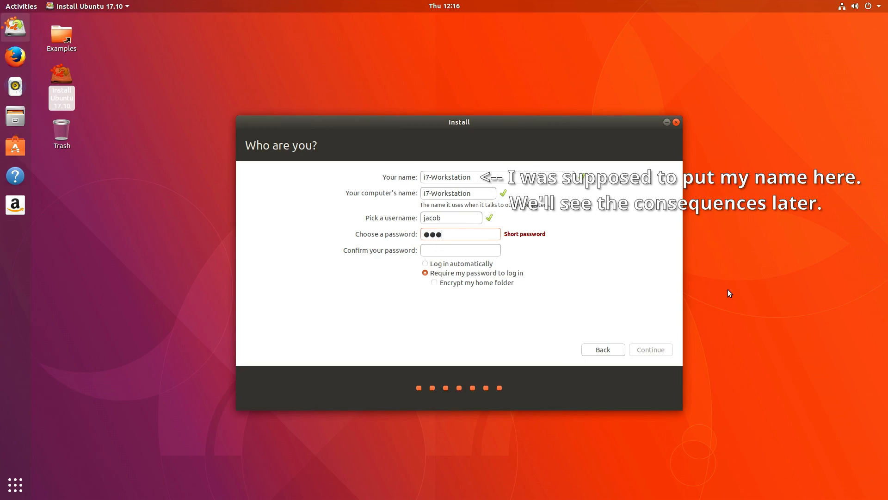
pyautogui.write('swd')
pyautogui.press('Tab')
pyautogui.write('passwd')
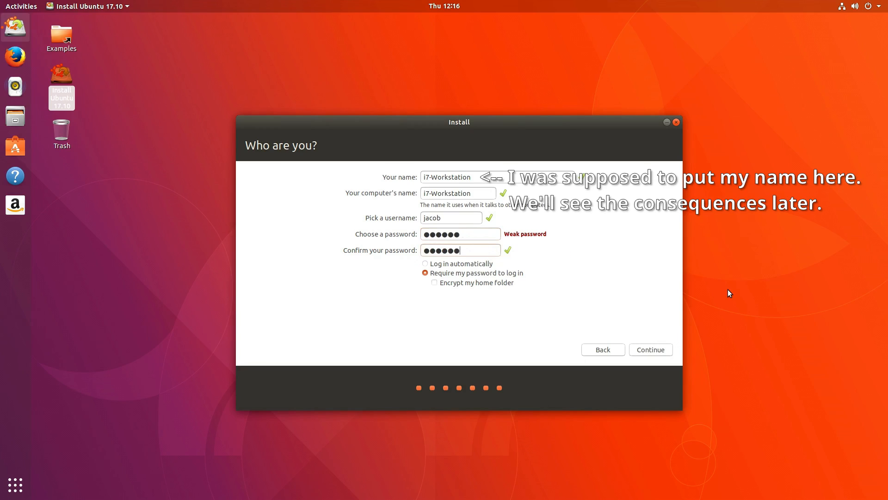
pyautogui.click(635, 350)
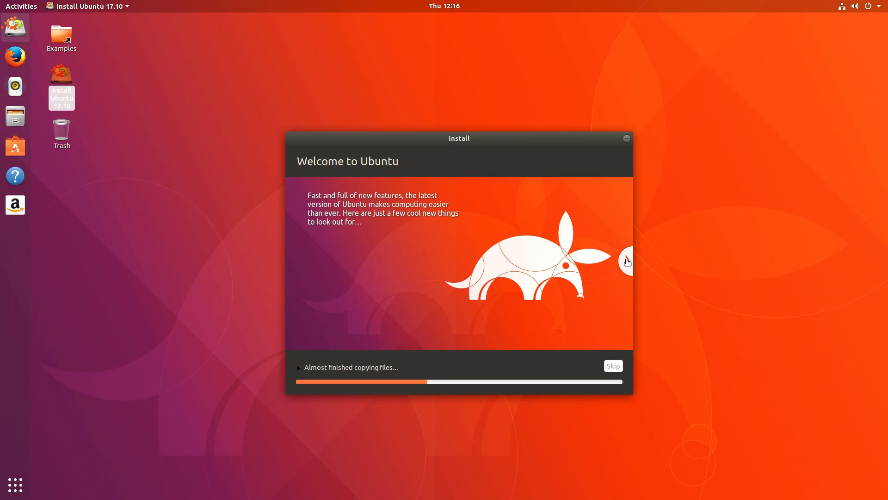
# Step: Search 'soft' in Activities, dismiss it, and advance the slideshow to 'Take your music with you'
pyautogui.click(627, 262)
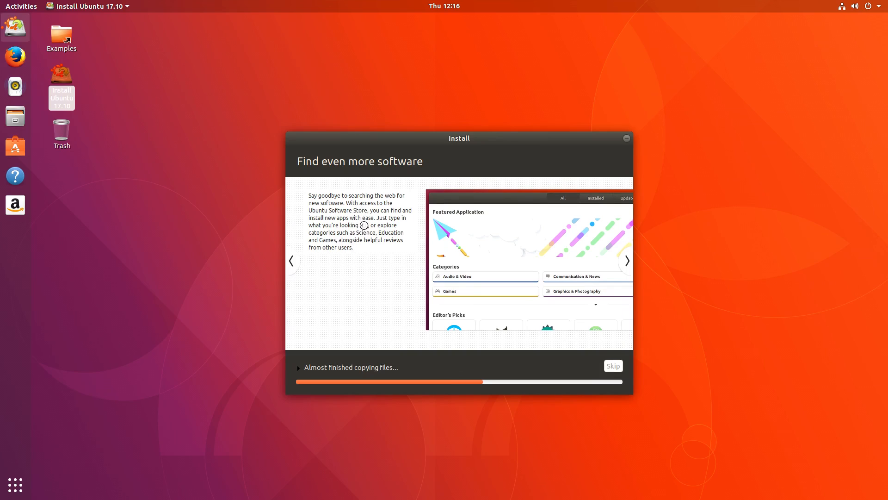
pyautogui.click(28, 6)
pyautogui.write('soft')
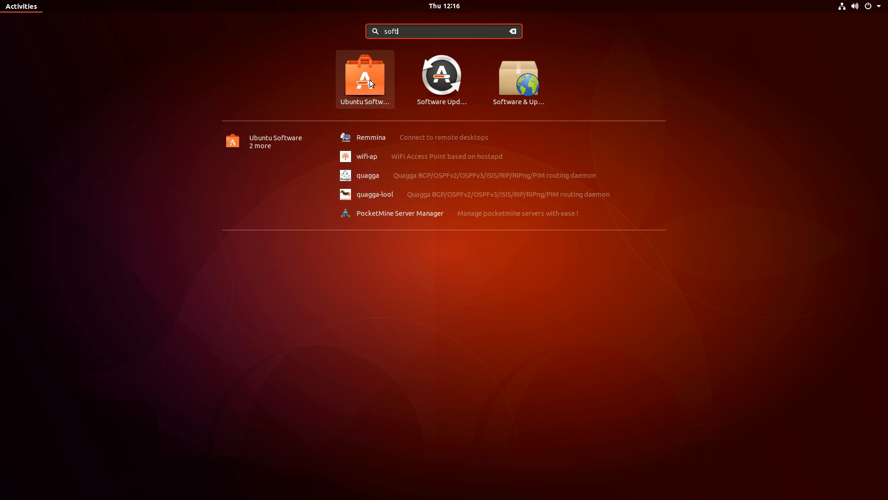
pyautogui.press('Escape')
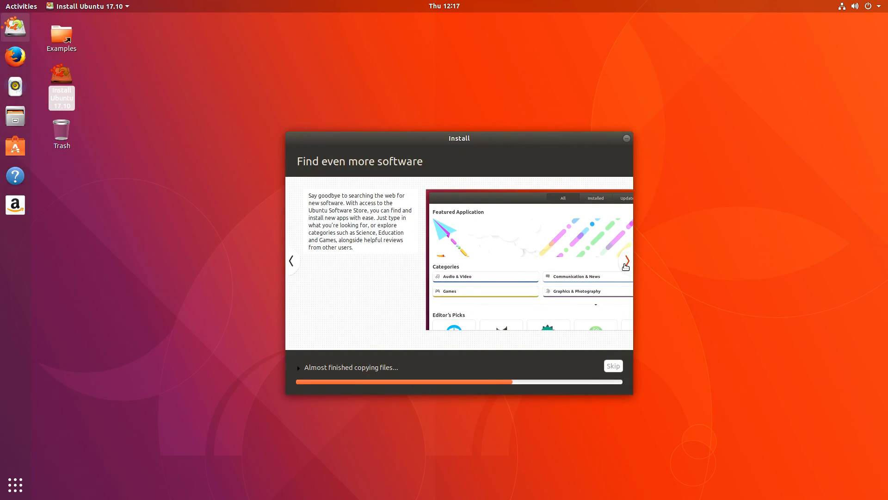
pyautogui.click(626, 262)
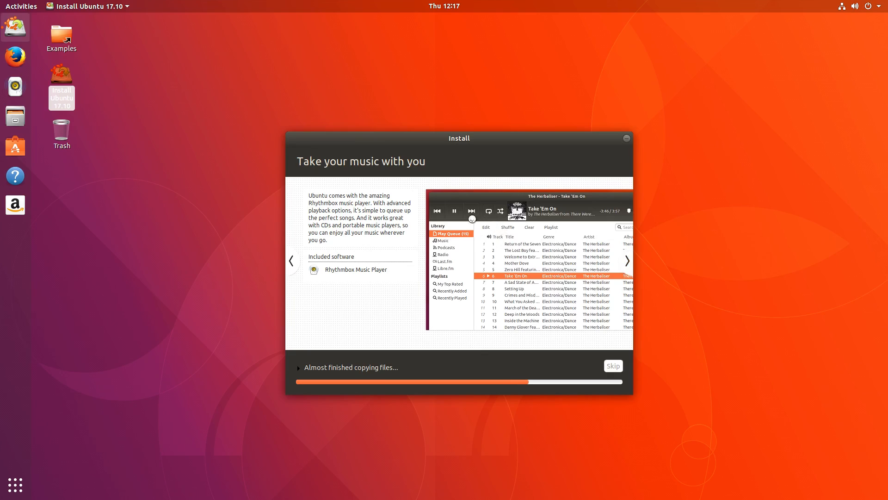
# Step: Open and close Rhythmbox, then advance the slideshow to 'Make the most of the web'
pyautogui.click(15, 86)
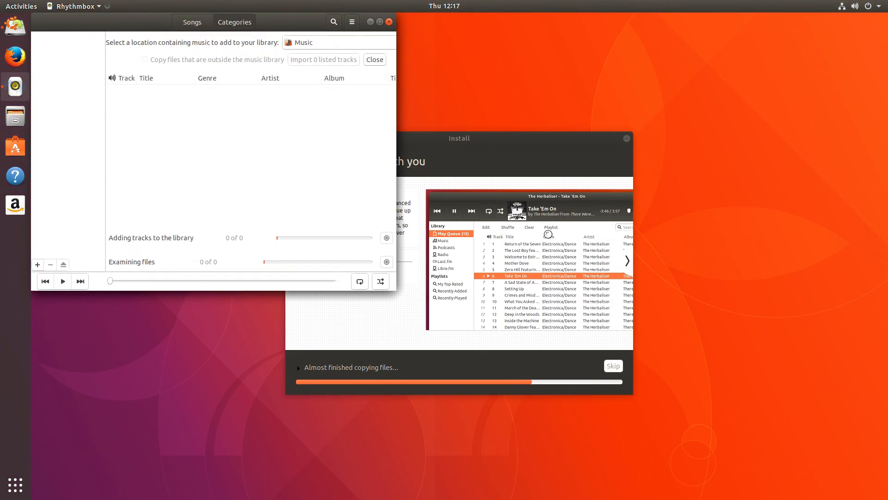
pyautogui.click(504, 204)
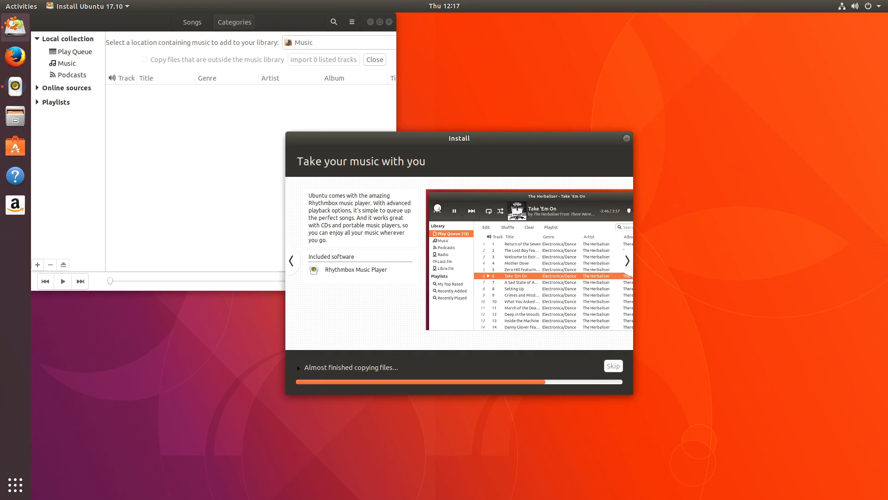
pyautogui.moveTo(285, 24); pyautogui.dragTo(360, 57)
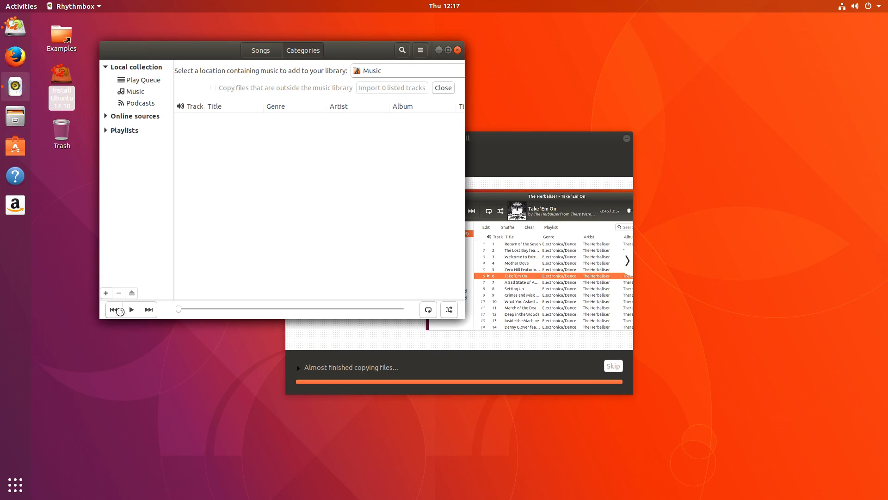
pyautogui.click(524, 244)
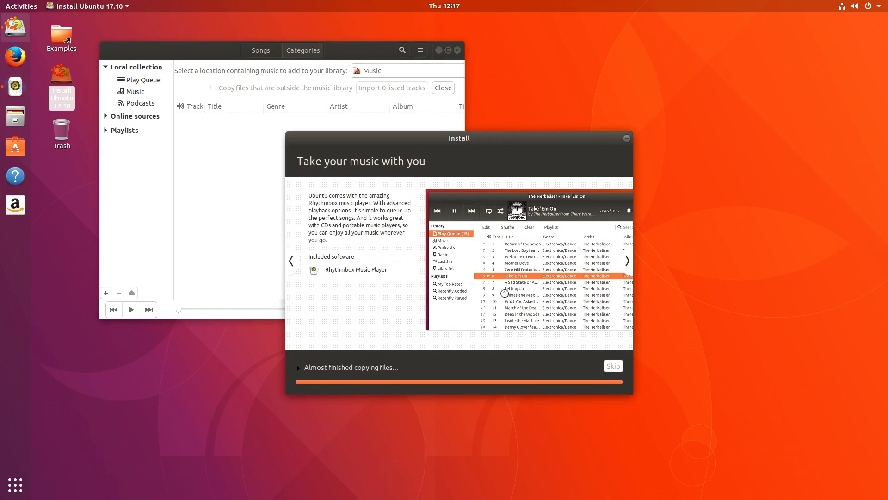
pyautogui.click(458, 50)
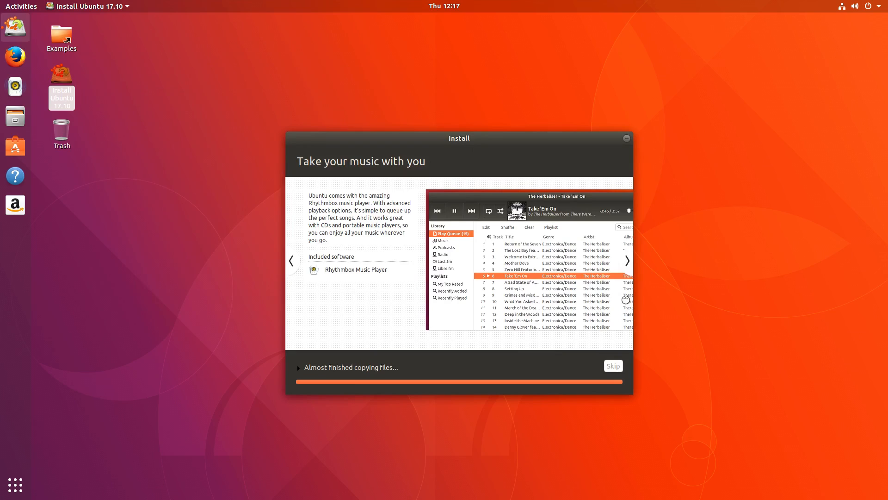
pyautogui.click(625, 261)
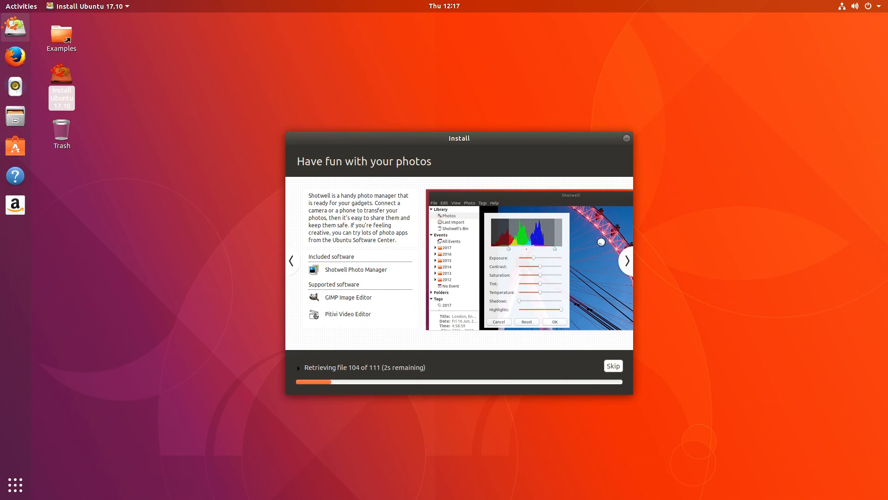
pyautogui.click(629, 267)
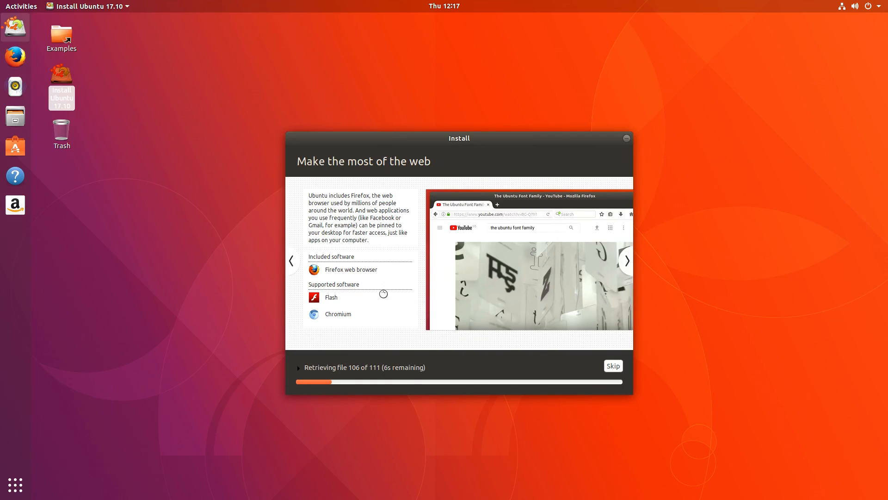
pyautogui.click(19, 66)
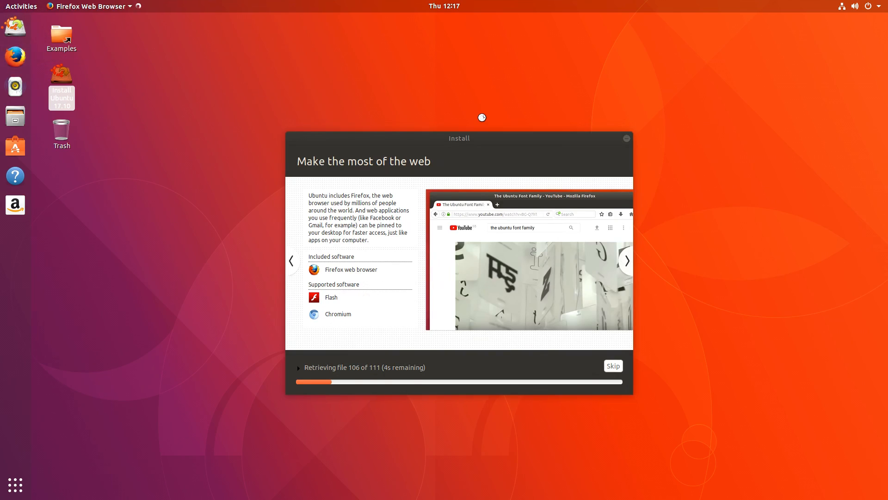
pyautogui.click(614, 51)
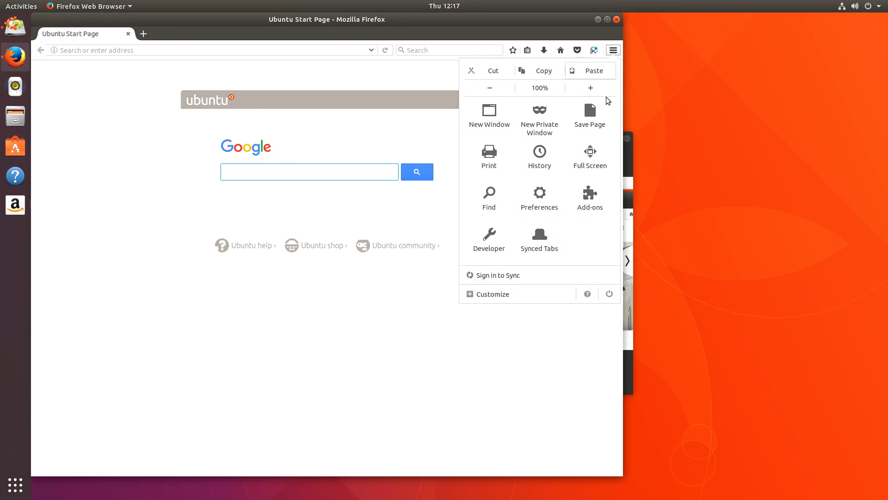
pyautogui.click(588, 295)
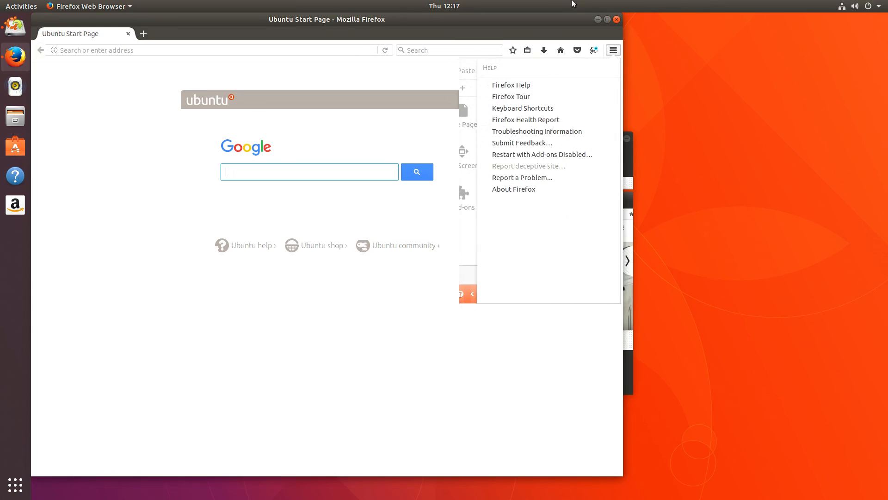
pyautogui.click(529, 189)
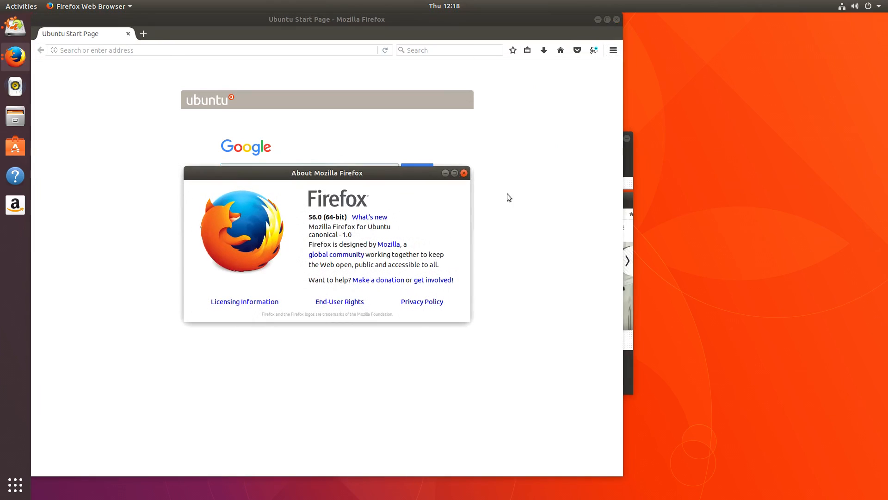
pyautogui.click(464, 174)
pyautogui.click(618, 21)
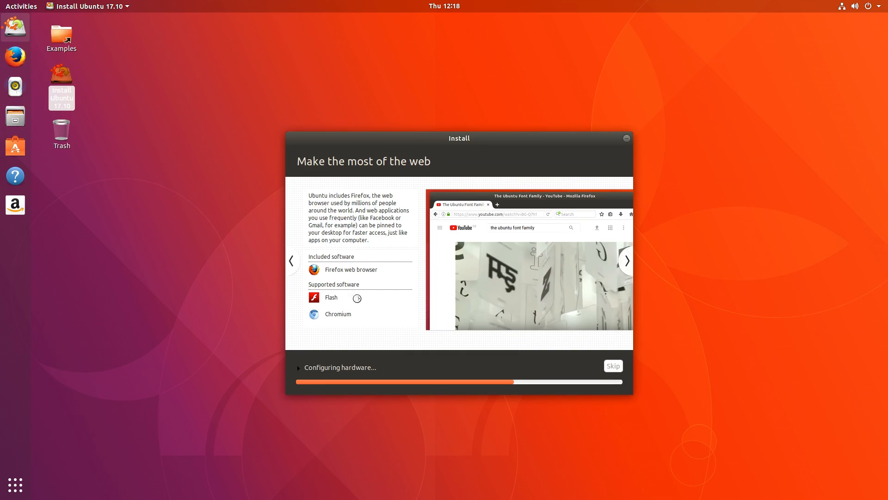
# Step: Step through the office and accessibility slides, expand the installation log, and reach Help and support
pyautogui.click(627, 261)
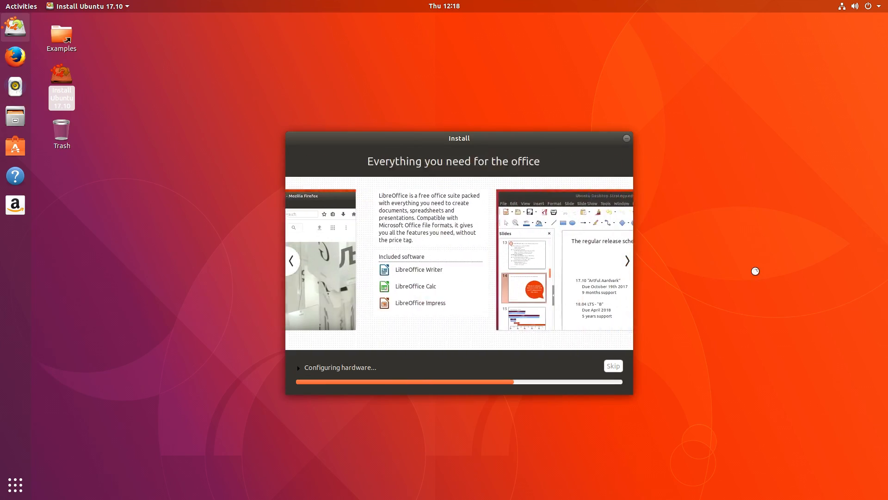
pyautogui.click(625, 267)
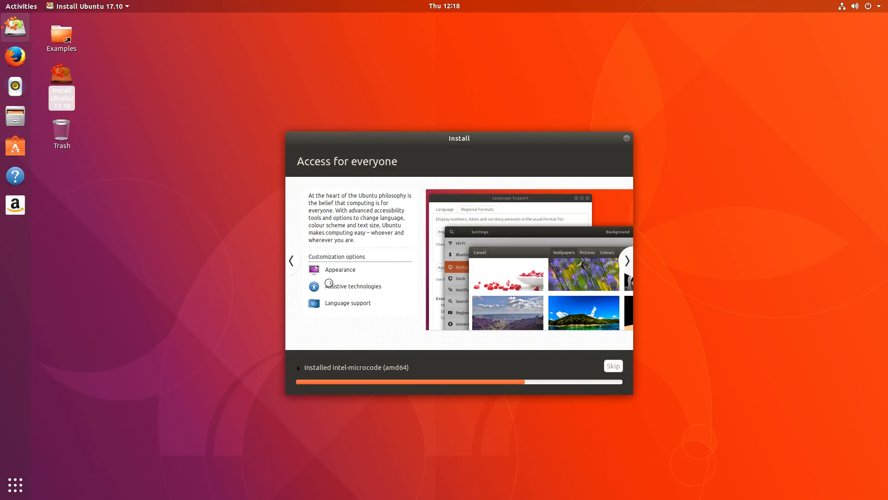
pyautogui.click(310, 366)
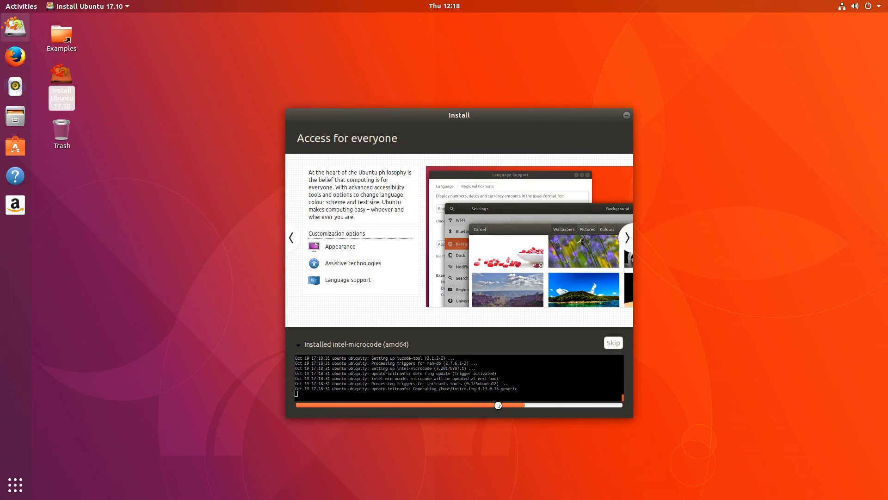
pyautogui.moveTo(498, 405)
pyautogui.mouseDown()
pyautogui.moveTo(514, 406)
pyautogui.moveTo(484, 407)
pyautogui.mouseUp()
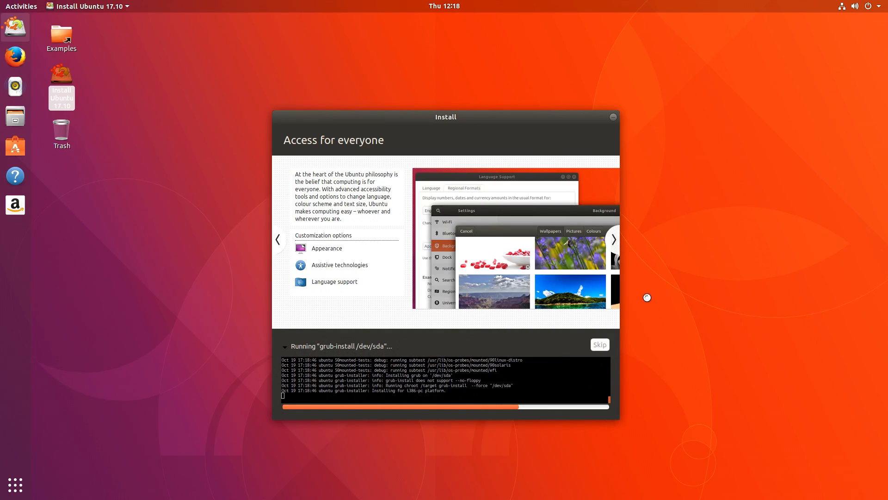
pyautogui.click(614, 241)
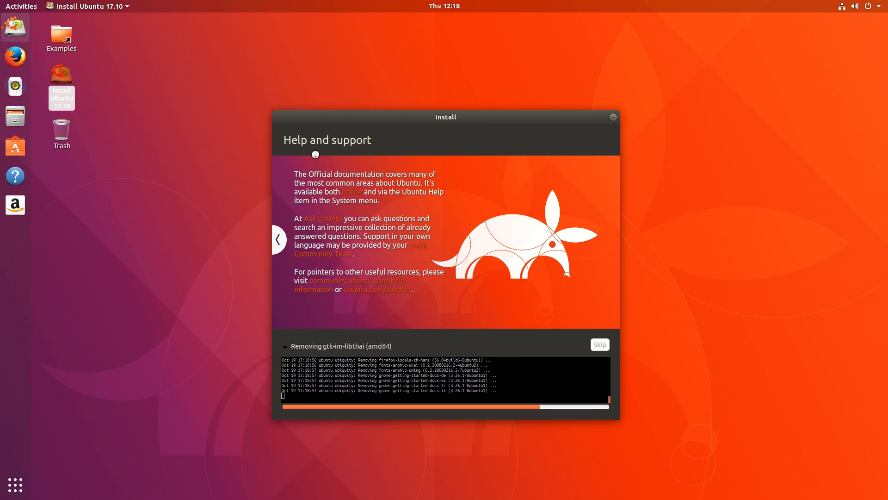
# Step: Launch GNOME Help by searching 'help' in the overview and scroll its Getting Started guide
pyautogui.click(10, 7)
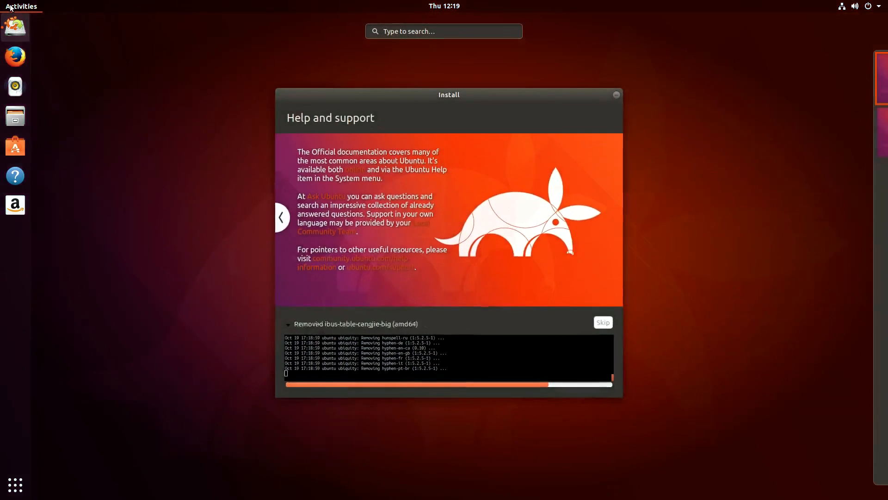
pyautogui.write('help')
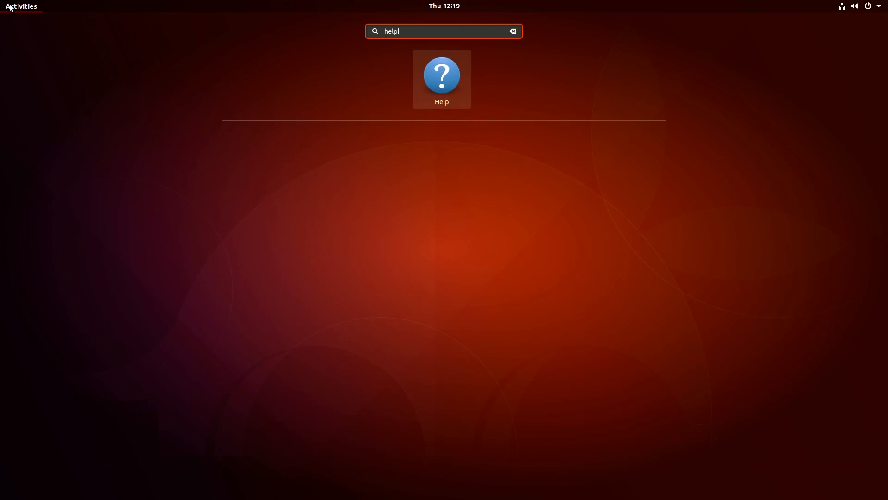
pyautogui.press('Return')
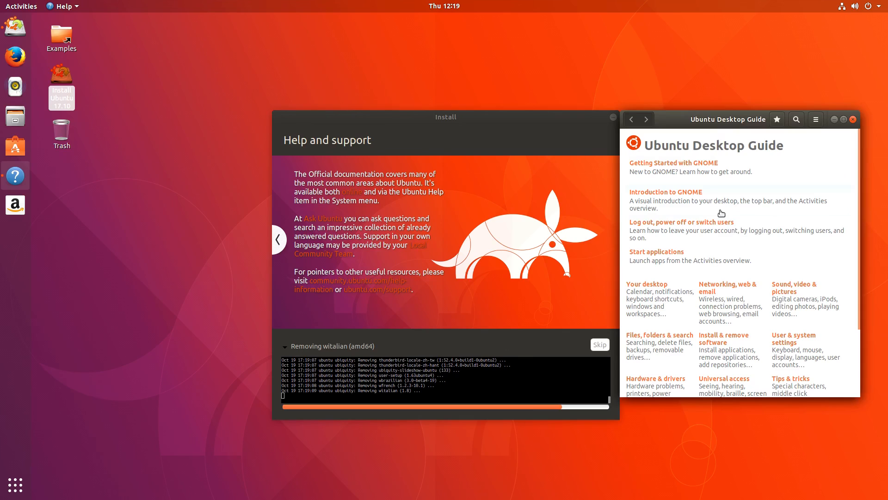
pyautogui.scroll(-2, 786, 221)
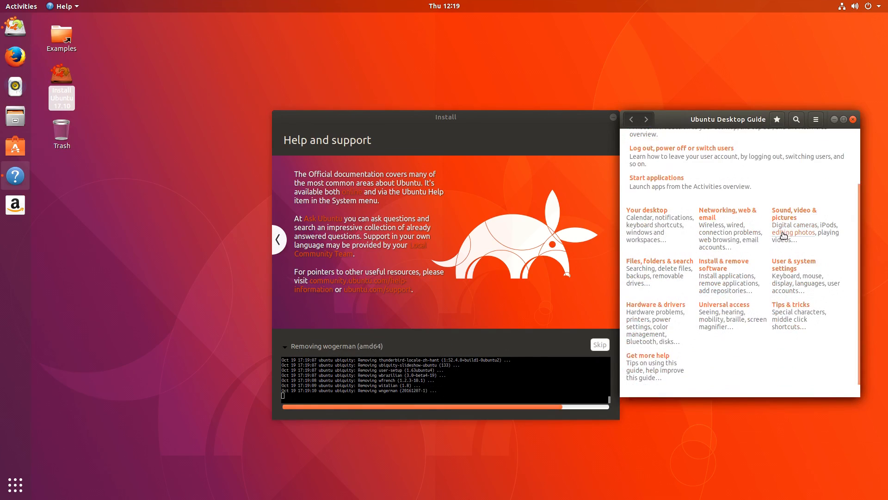
pyautogui.scroll(4, 783, 232)
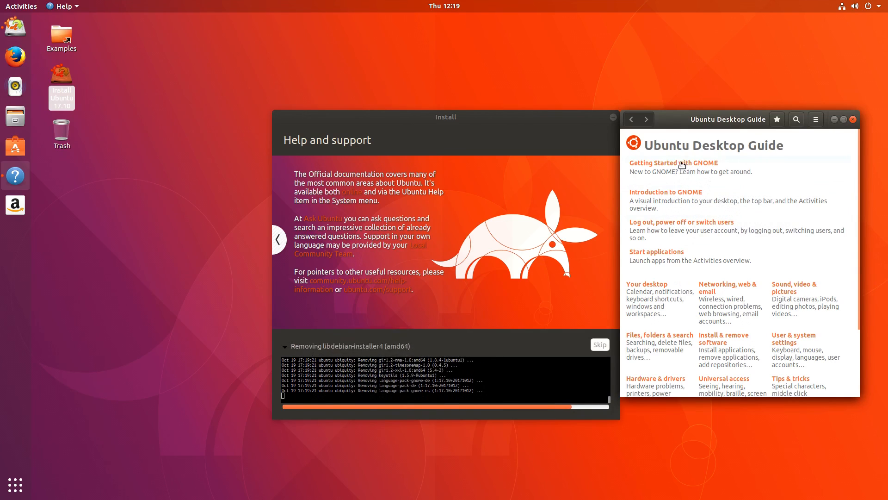
pyautogui.scroll(-10, 762, 242)
pyautogui.scroll(10, 755, 239)
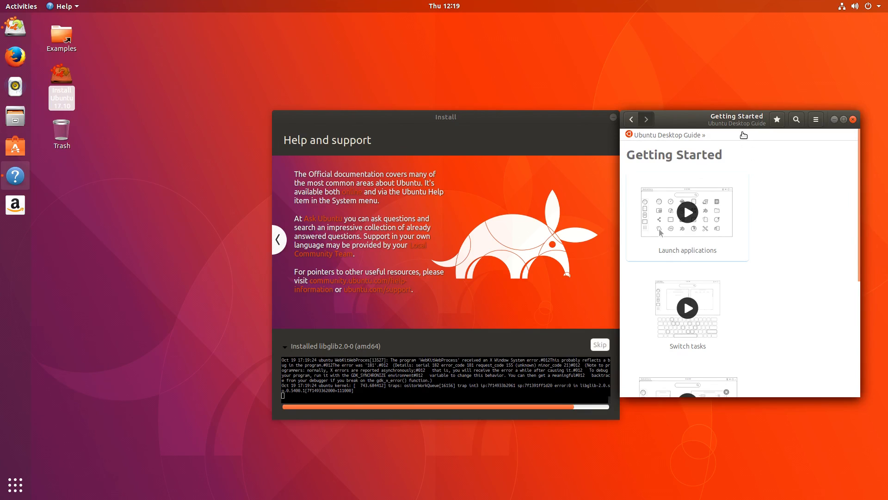
# Step: Bring the Getting Started guide to the front, nudge it up-right, and close it
pyautogui.click(763, 93)
pyautogui.click(498, 123)
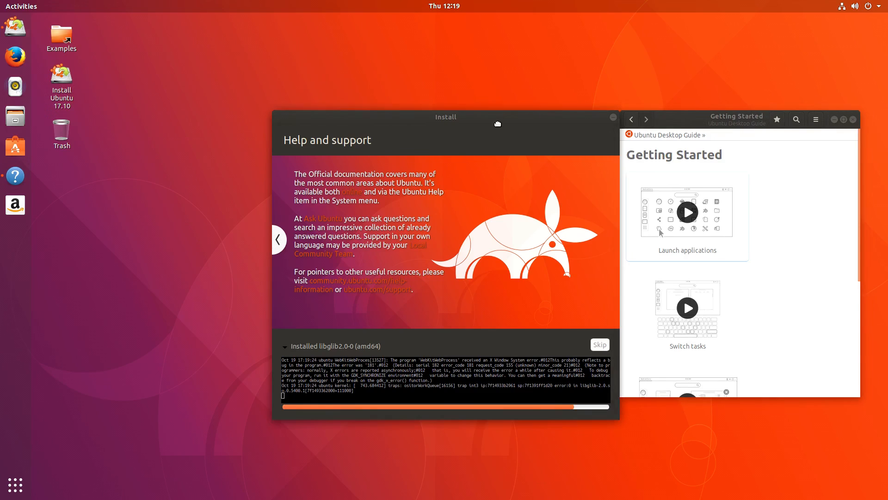
pyautogui.click(755, 115)
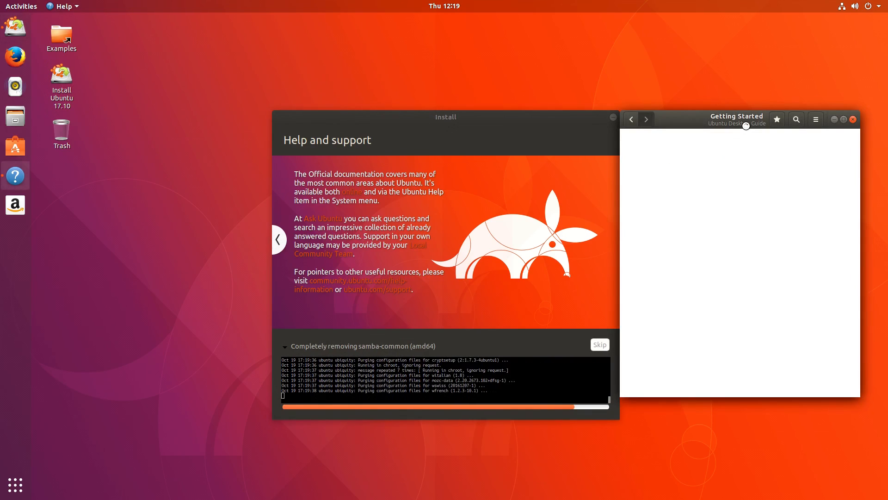
pyautogui.moveTo(746, 126); pyautogui.dragTo(753, 119)
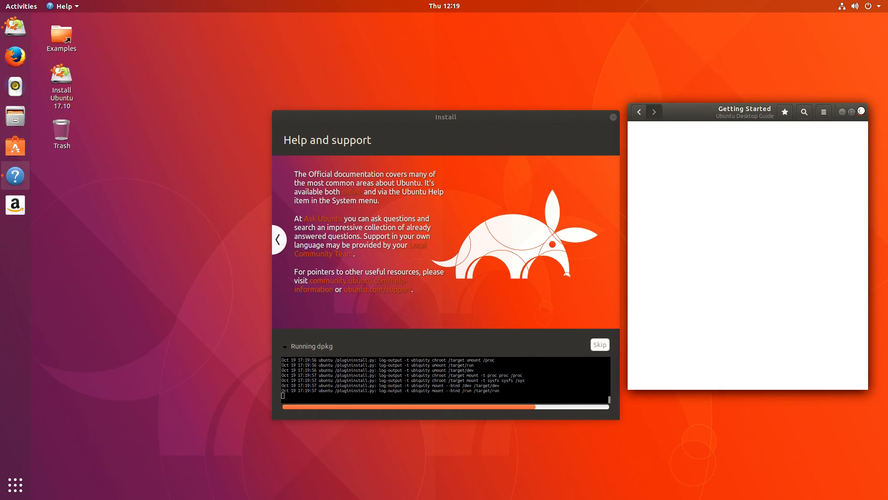
pyautogui.click(862, 111)
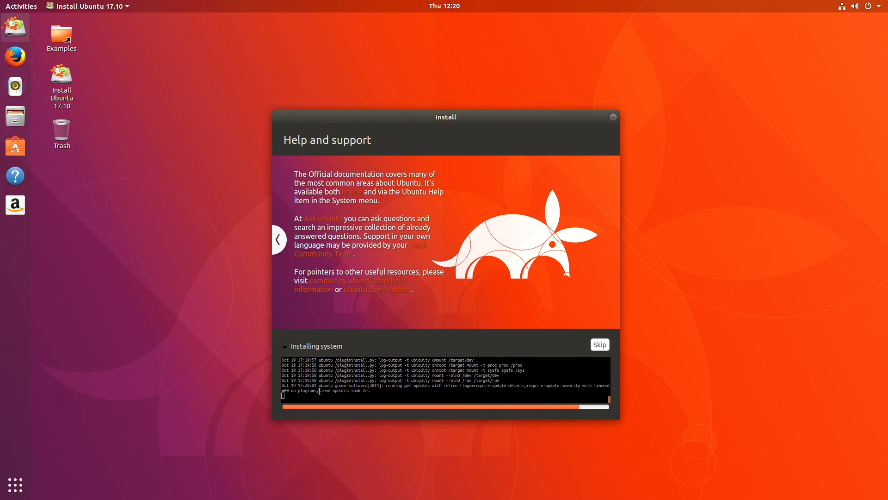
# Step: Collapse and re-expand the installation log twice while the installation finishes
pyautogui.click(285, 347)
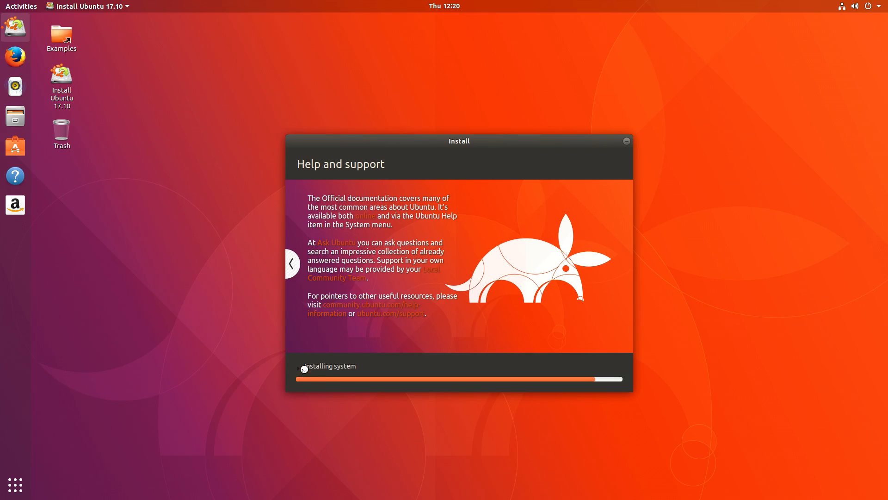
pyautogui.click(304, 369)
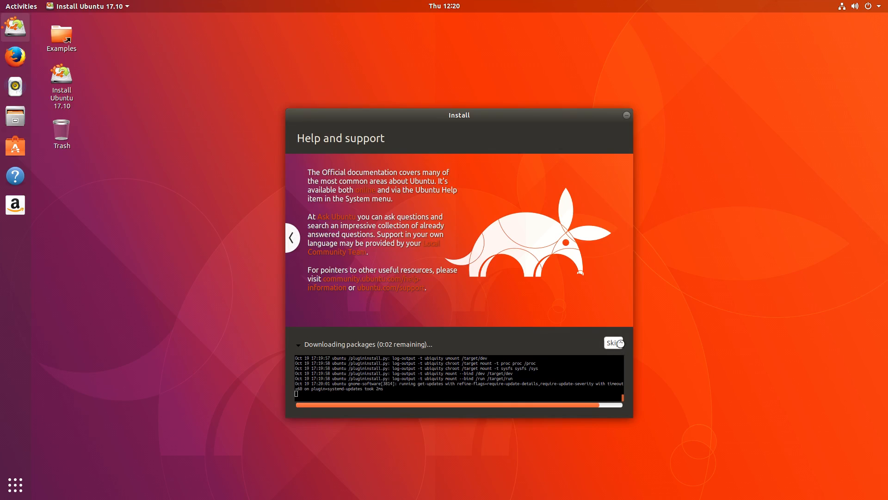
pyautogui.click(300, 345)
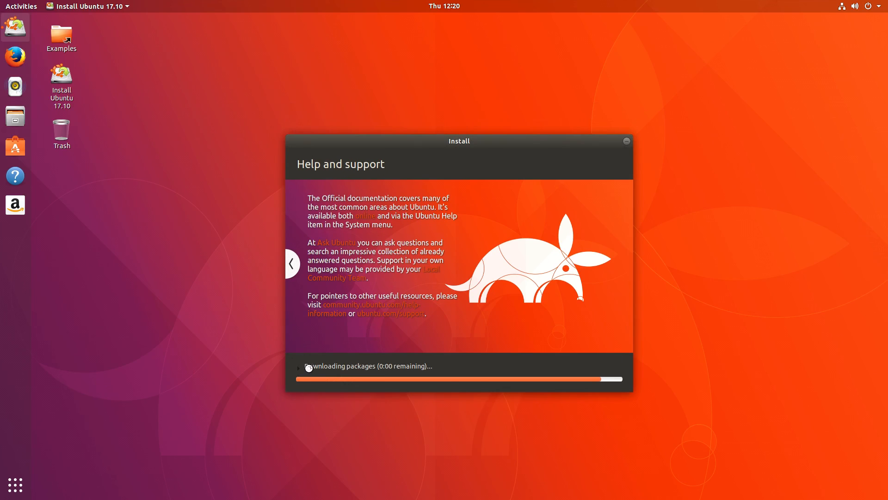
pyautogui.click(306, 365)
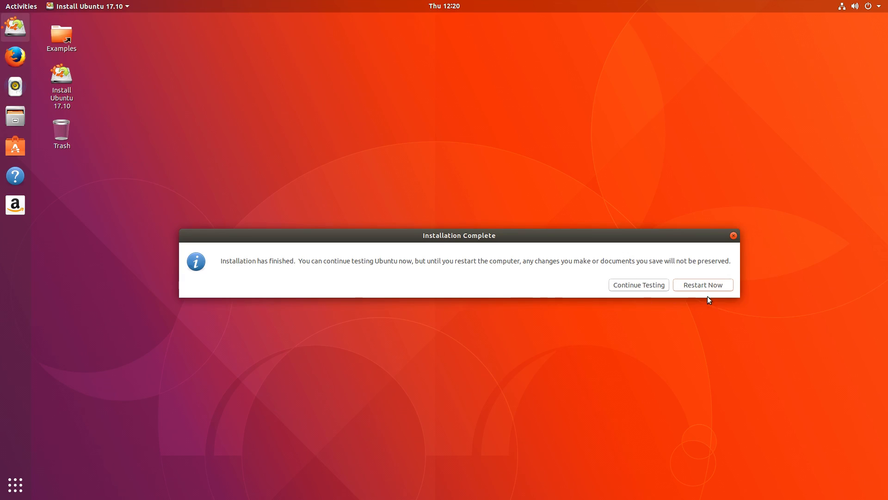
# Step: Choose Restart Now in the Installation Complete dialog
pyautogui.click(688, 289)
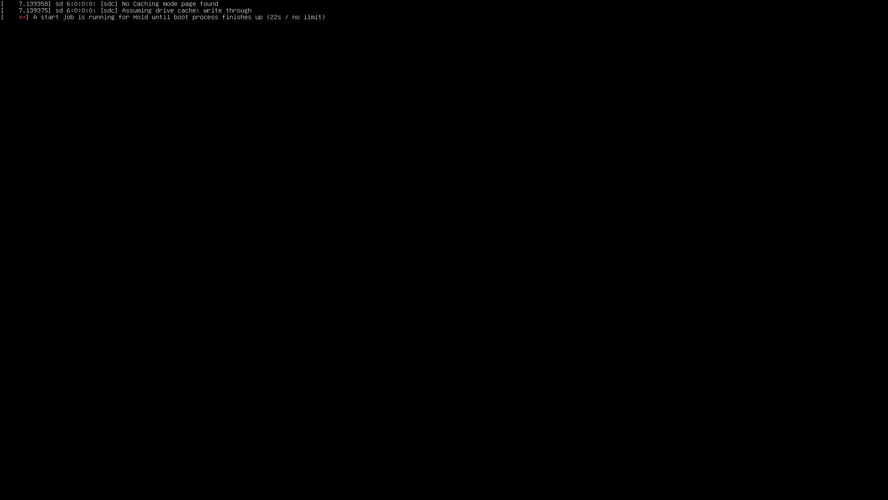
# Step: Clear stray characters on the boot console and enter 'systemctl reboot'
pyautogui.write('gf')
pyautogui.press('BackSpace')
pyautogui.press('BackSpace')
pyautogui.write('systemctl reboot')
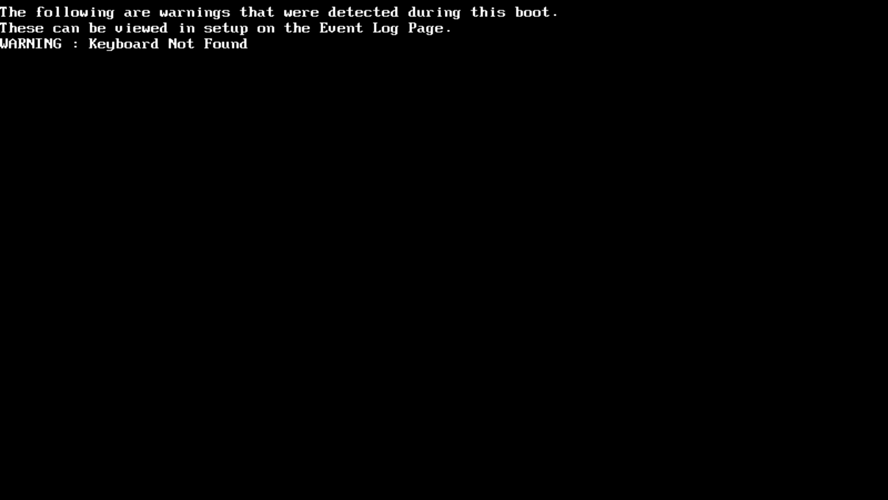
# Step: Enter the firmware unlock password to unlock the system
pyautogui.write('******')
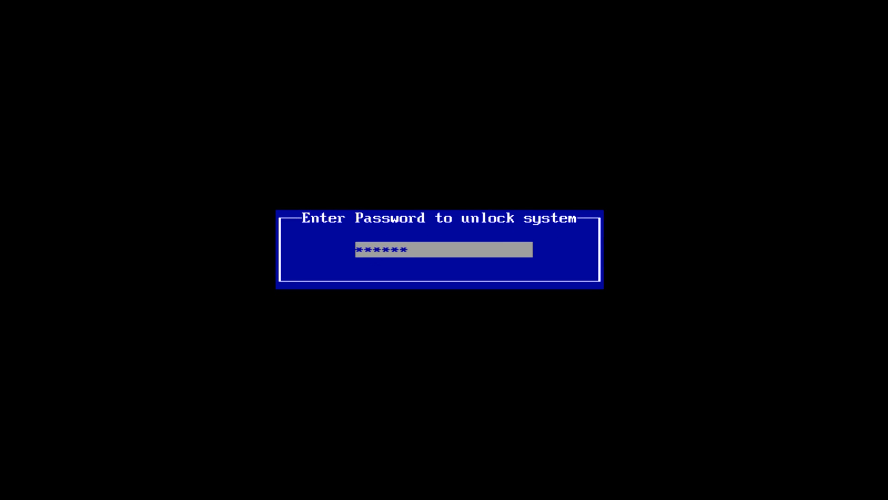
pyautogui.press('Return')
pyautogui.write('******')
pyautogui.press('Return')
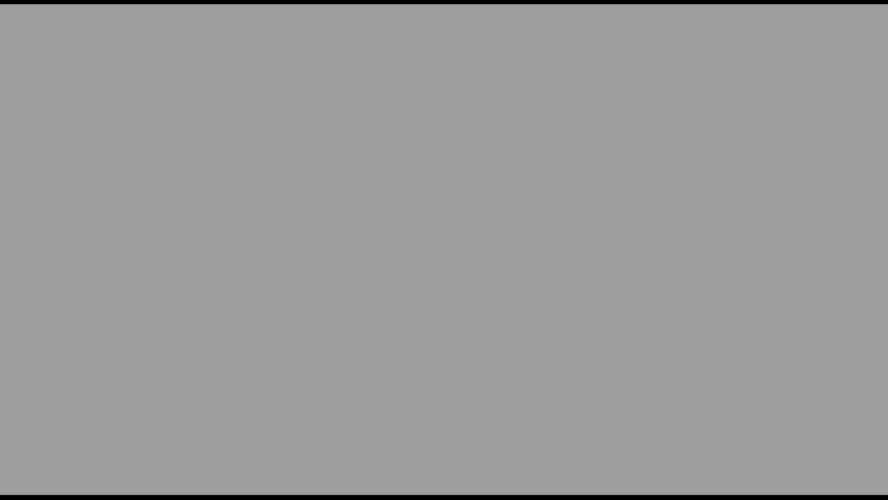
# Step: Select the P0 WDC drive in the boot menu and boot from it
pyautogui.press('Down')
pyautogui.press('Up')
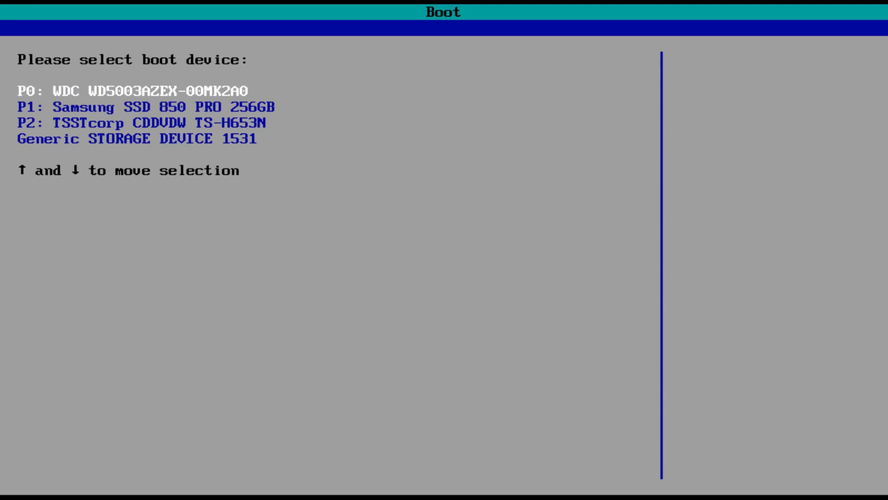
pyautogui.press('Return')
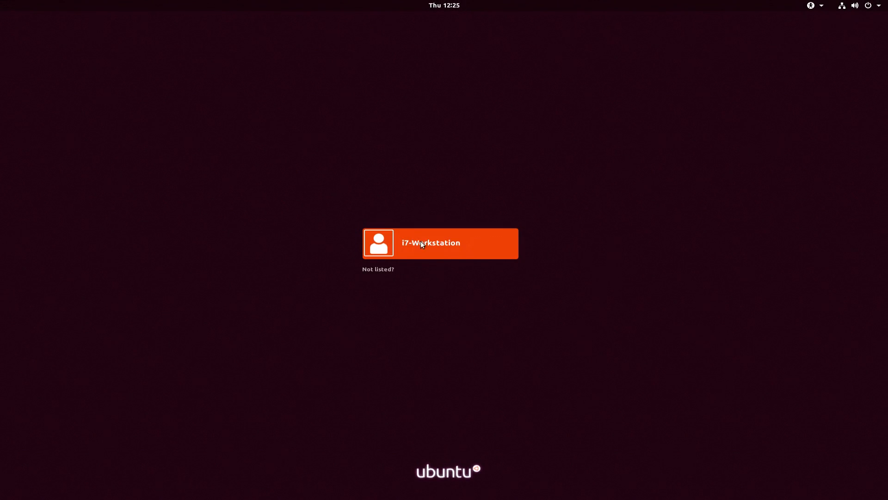
# Step: Glance at the system status menu and the calendar panel on the login screen
pyautogui.click(878, 8)
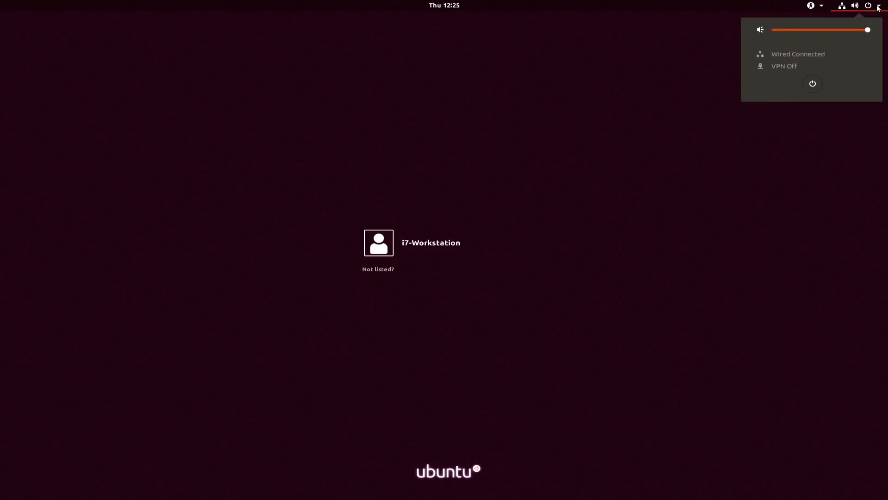
pyautogui.click(878, 8)
pyautogui.click(446, 6)
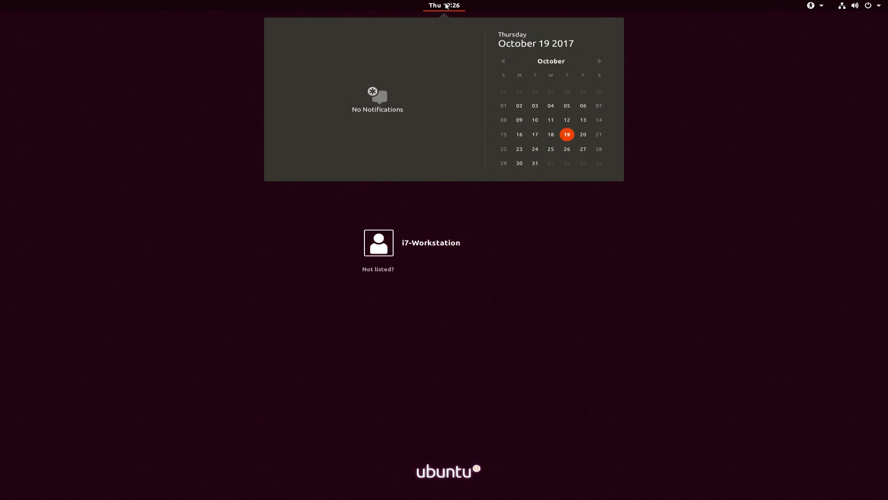
pyautogui.click(446, 5)
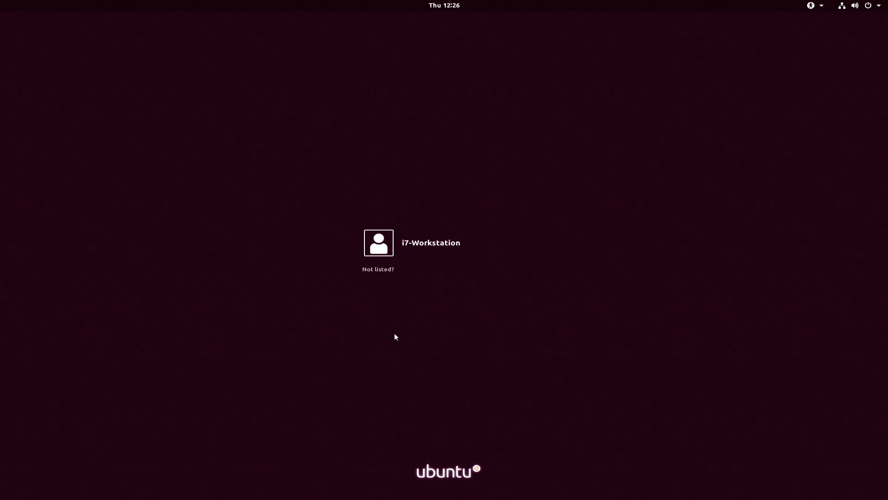
# Step: Select the user account, check the session list unchanged, and sign in with the account password
pyautogui.click(506, 246)
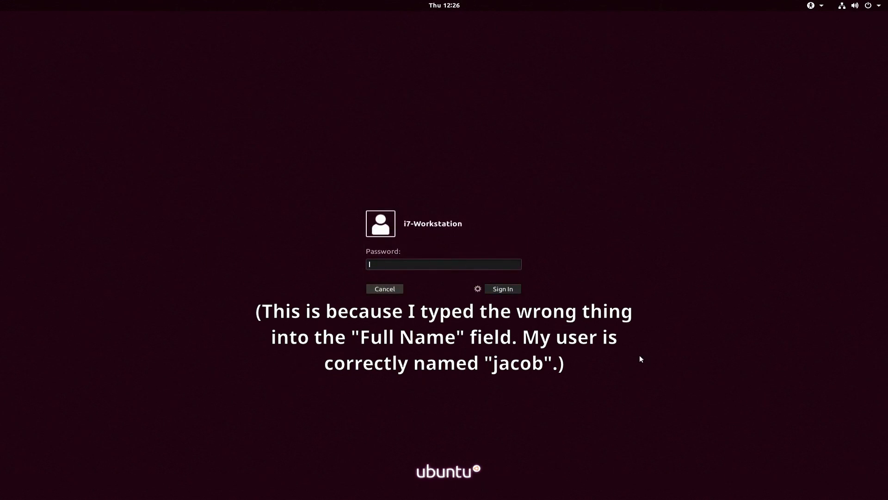
pyautogui.click(478, 287)
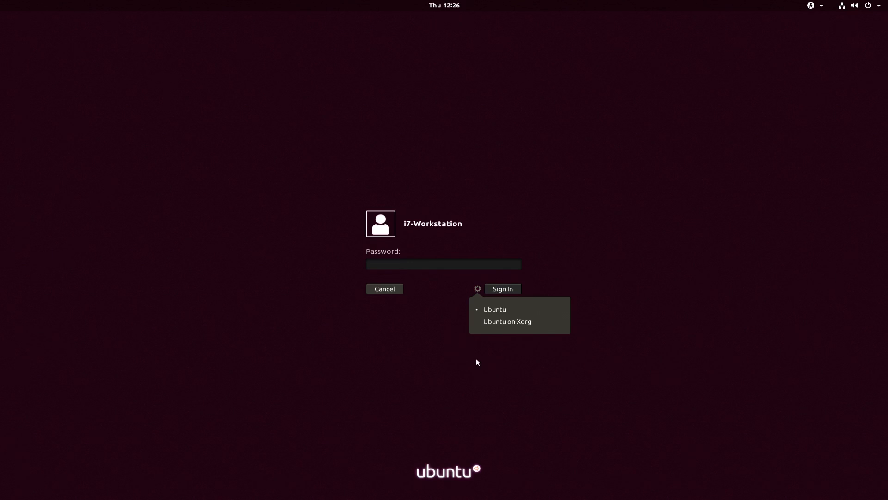
pyautogui.click(540, 354)
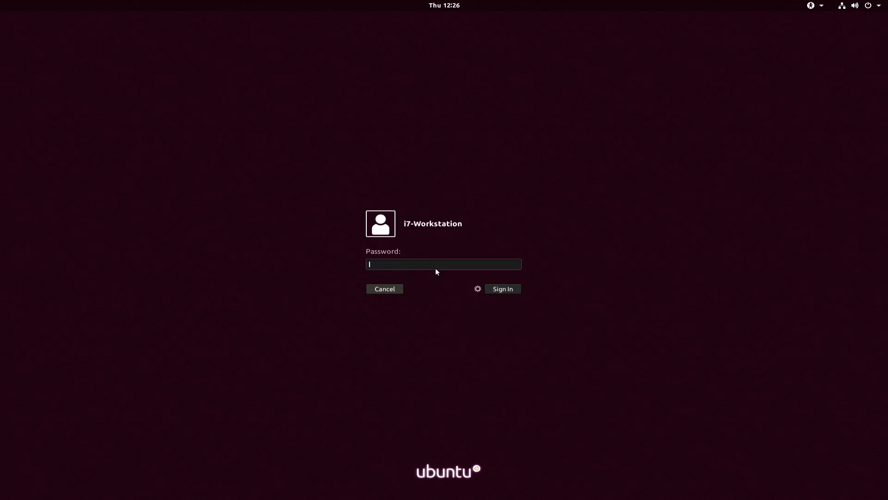
pyautogui.write('******')
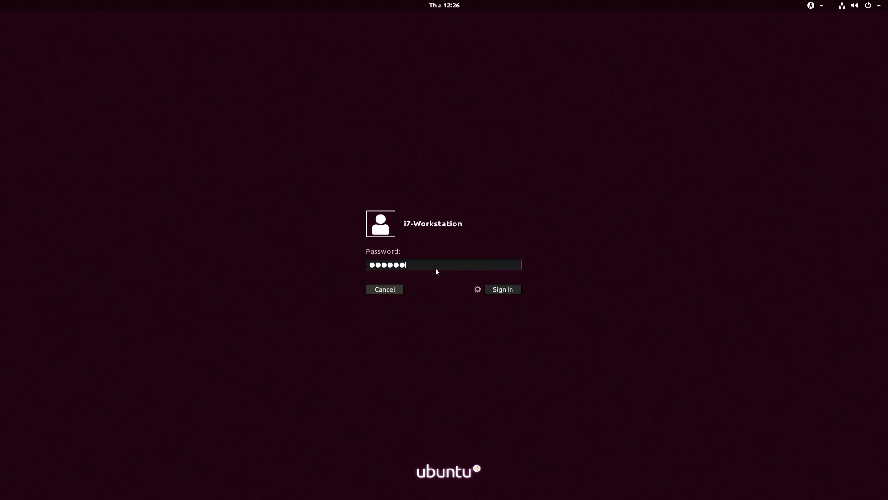
pyautogui.press('Return')
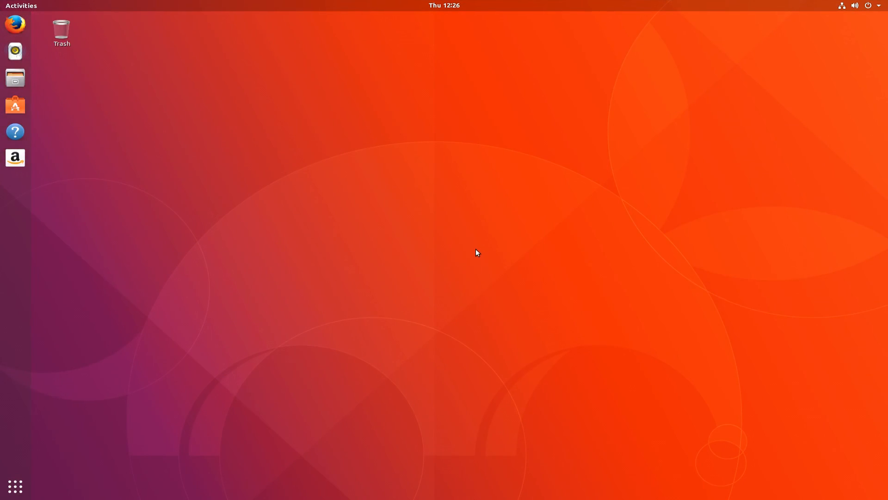
# Step: In Settings > Devices > Displays, apply 1920 × 1080 (16:9) resolution and keep the changes
pyautogui.click(882, 5)
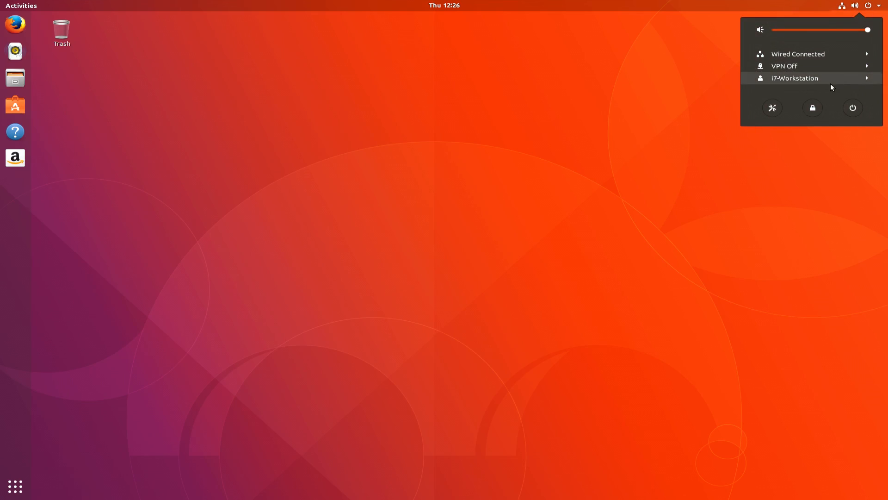
pyautogui.click(764, 107)
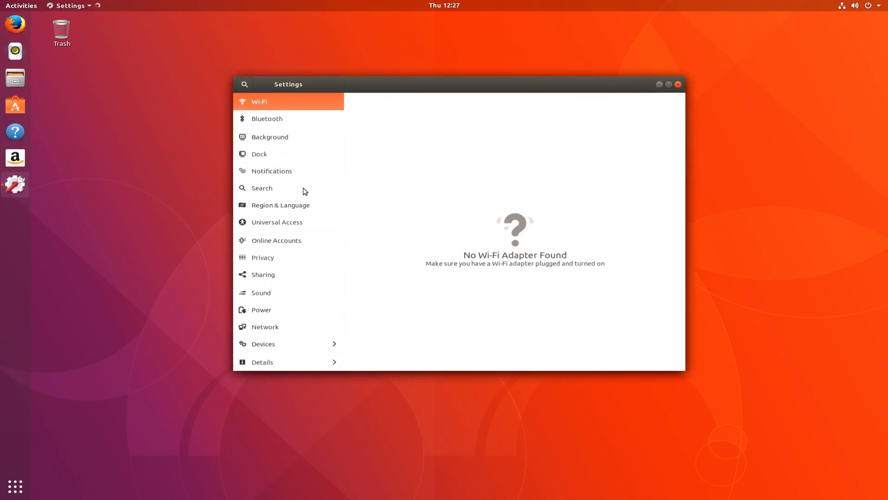
pyautogui.click(274, 345)
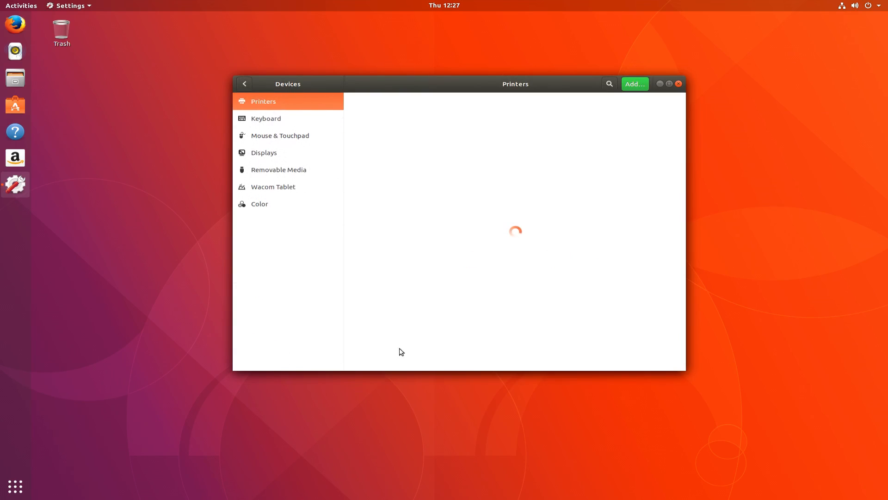
pyautogui.click(259, 153)
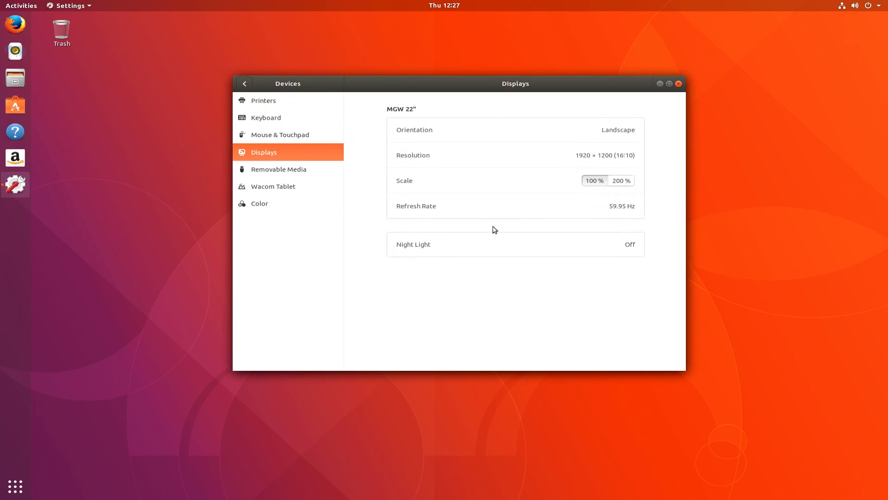
pyautogui.click(618, 159)
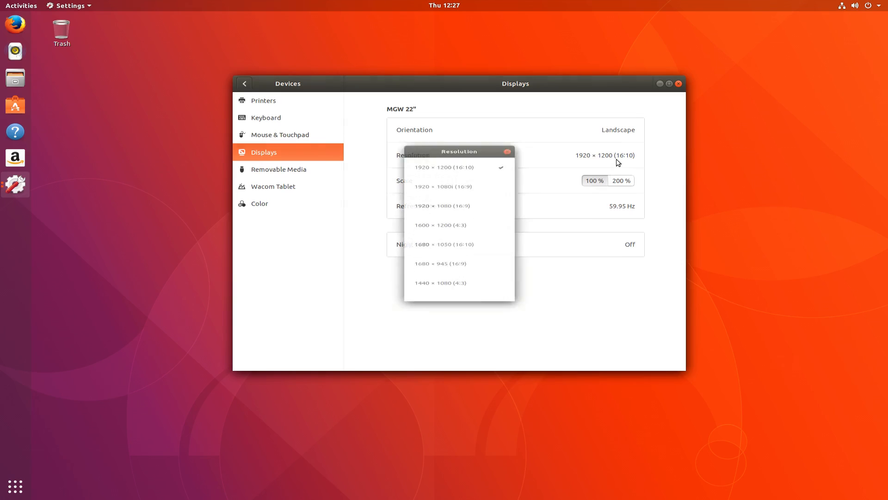
pyautogui.click(452, 200)
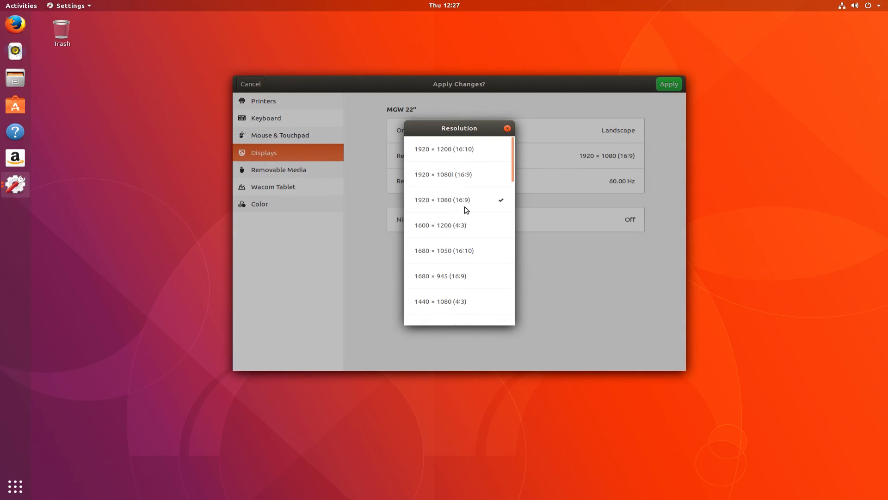
pyautogui.click(669, 84)
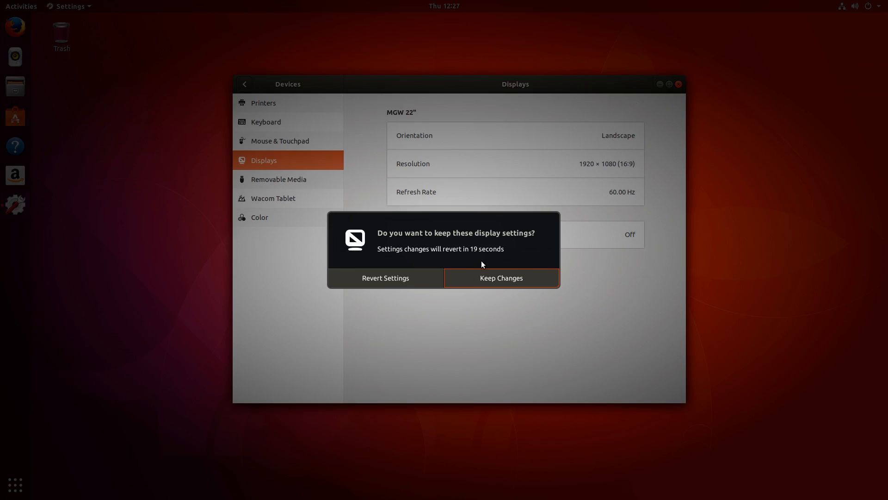
pyautogui.click(482, 273)
# Step: Recheck that Displays shows 1920 × 1080, then close the Settings window
pyautogui.click(239, 87)
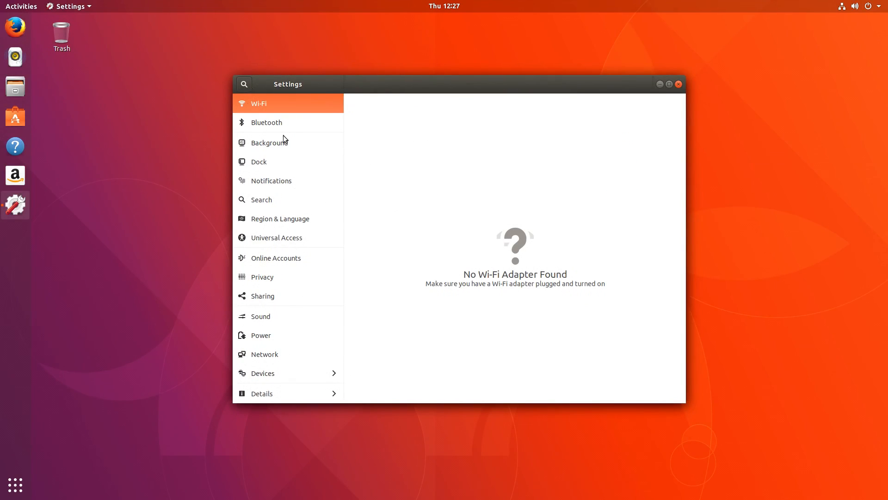
pyautogui.moveTo(375, 81); pyautogui.dragTo(367, 91)
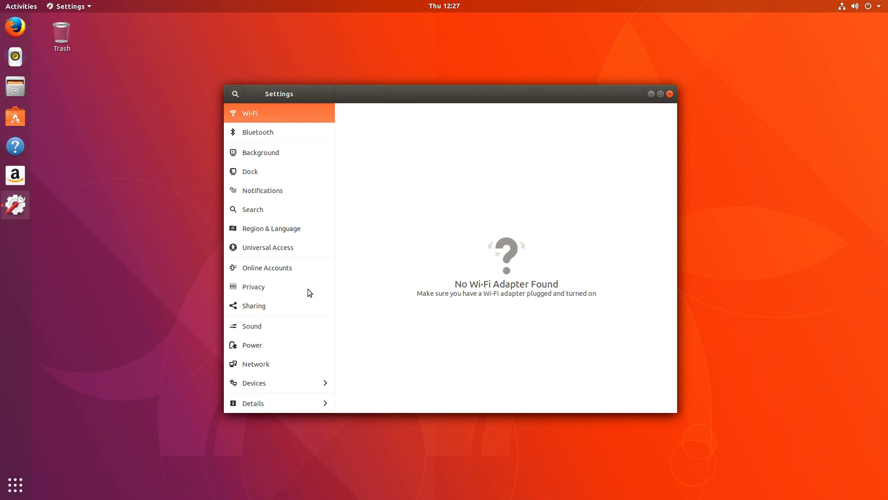
pyautogui.click(271, 384)
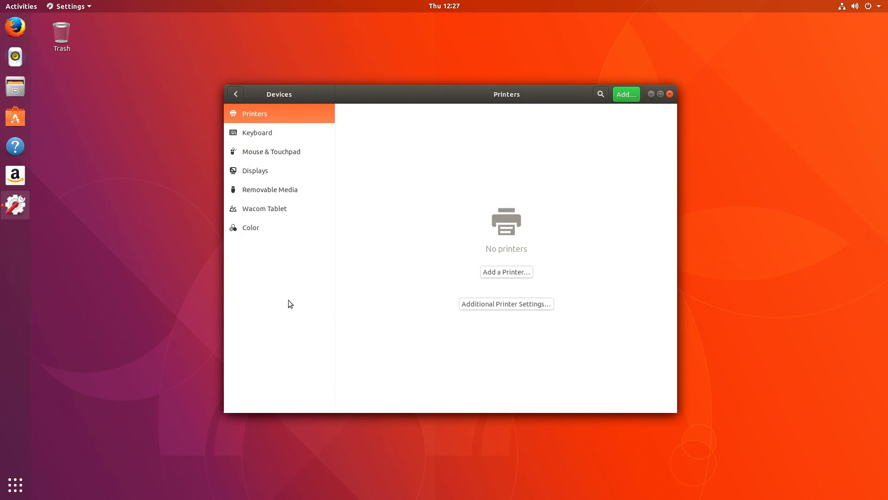
pyautogui.click(287, 170)
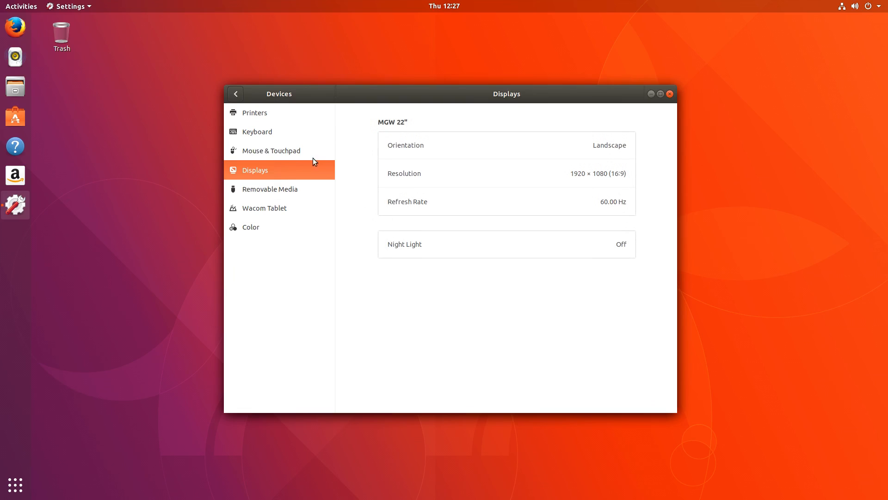
pyautogui.click(236, 95)
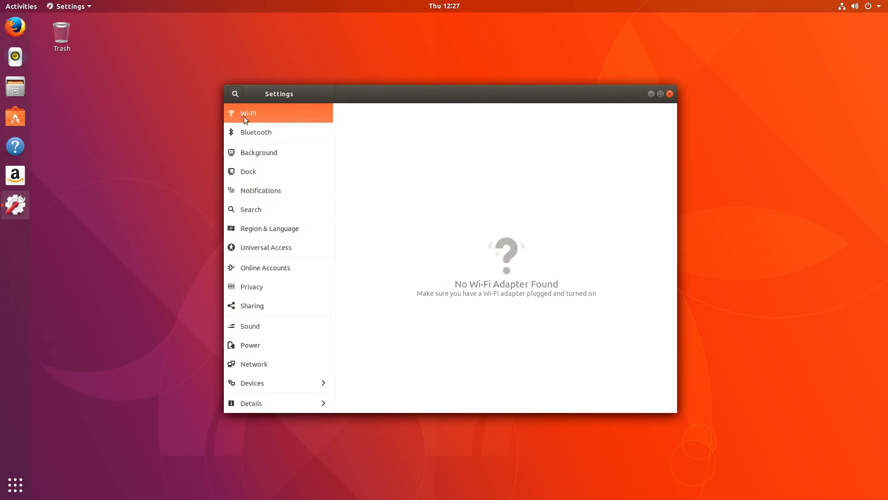
pyautogui.click(670, 94)
pyautogui.click(454, 6)
pyautogui.click(454, 7)
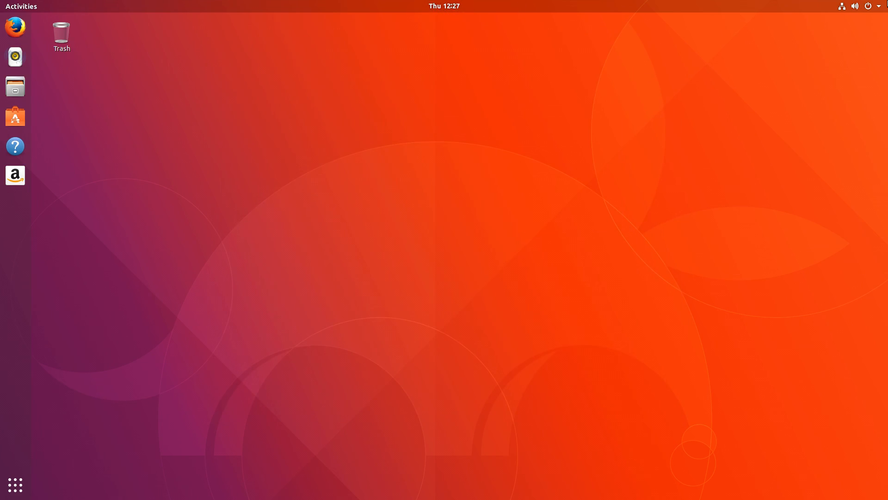
# Step: Remove the Amazon launcher from the dock favourites
pyautogui.click(861, 7)
pyautogui.click(861, 7)
pyautogui.click(27, 6)
pyautogui.click(30, 10)
pyautogui.rightClick(6, 185)
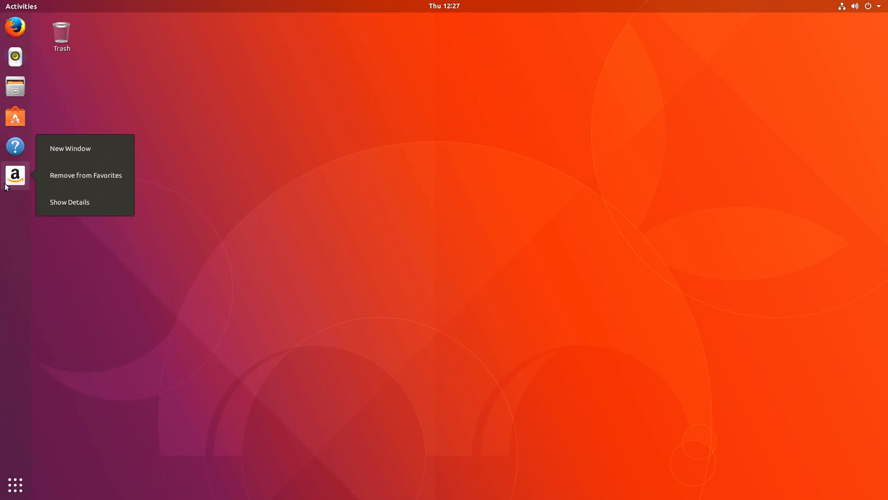
pyautogui.click(118, 177)
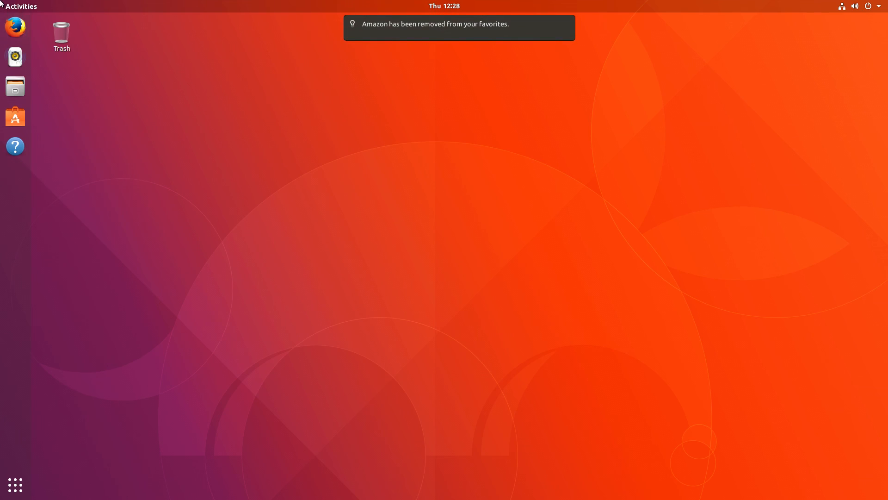
# Step: Search the overview for 'amazon' and show the Amazon result's details in Ubuntu Software
pyautogui.moveTo(1, 3)
pyautogui.write('amanz')
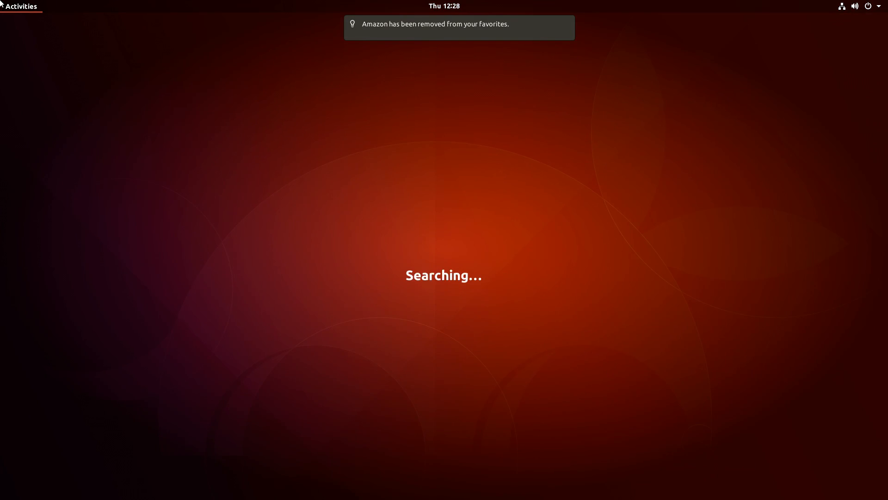
pyautogui.press('BackSpace')
pyautogui.press('BackSpace')
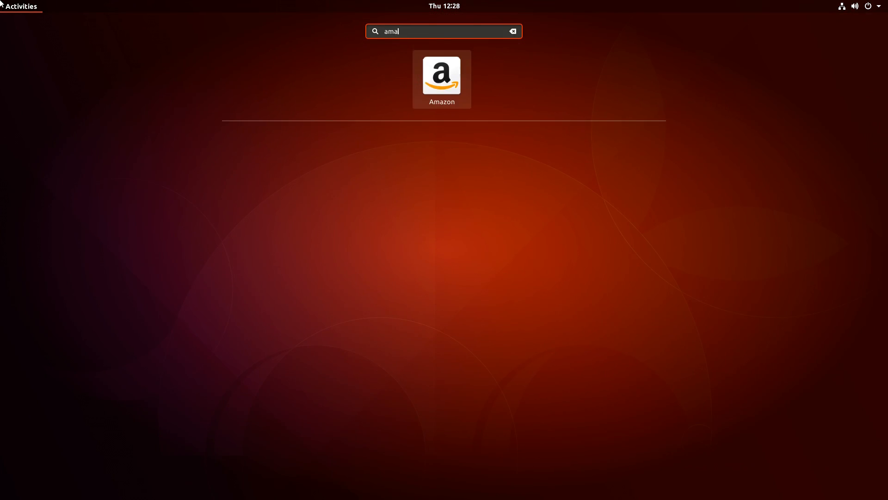
pyautogui.write('zon')
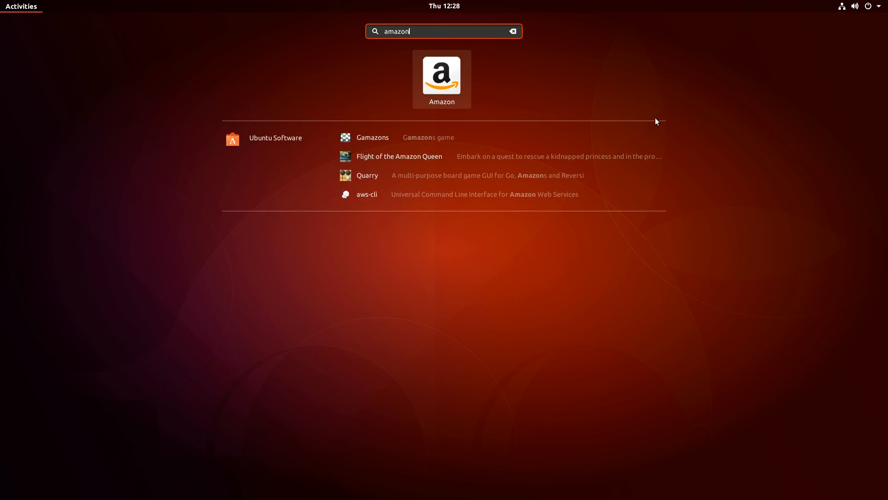
pyautogui.rightClick(425, 75)
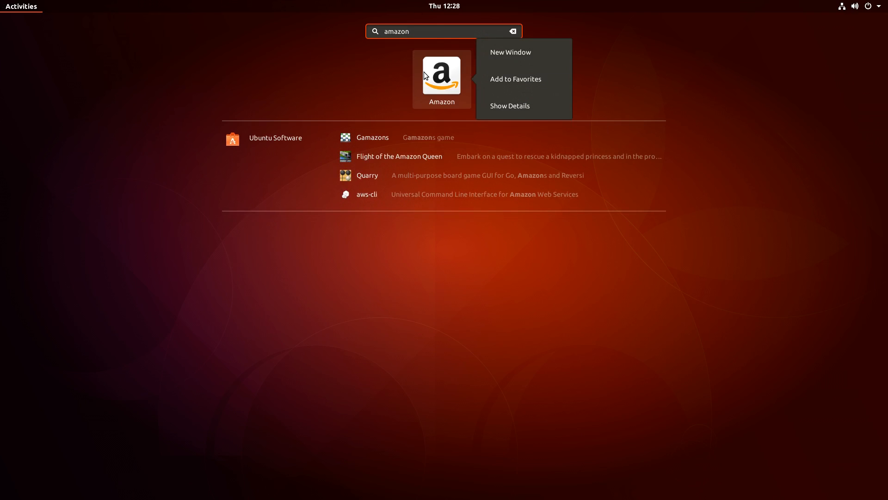
pyautogui.click(541, 104)
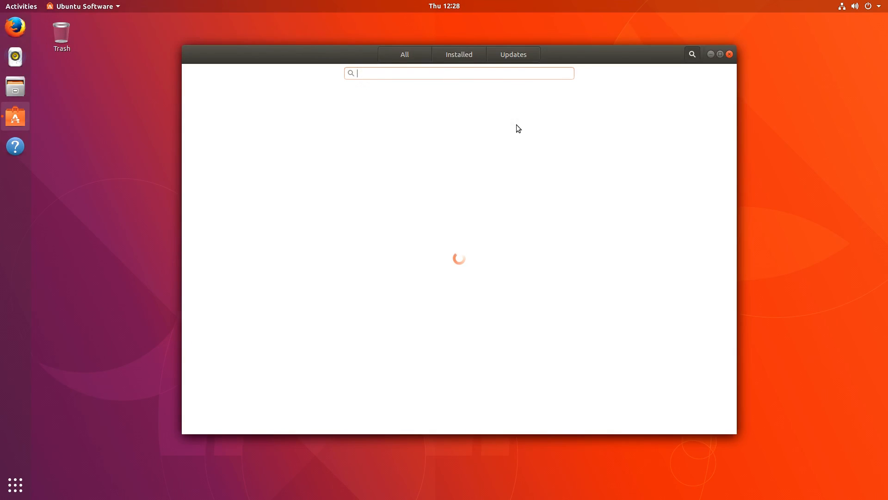
# Step: Switch Ubuntu Software to the All view, maximize and restore the window, then close it
pyautogui.moveTo(582, 53)
pyautogui.mouseDown()
pyautogui.moveTo(587, 65)
pyautogui.moveTo(593, 54)
pyautogui.moveTo(583, 58)
pyautogui.mouseUp()
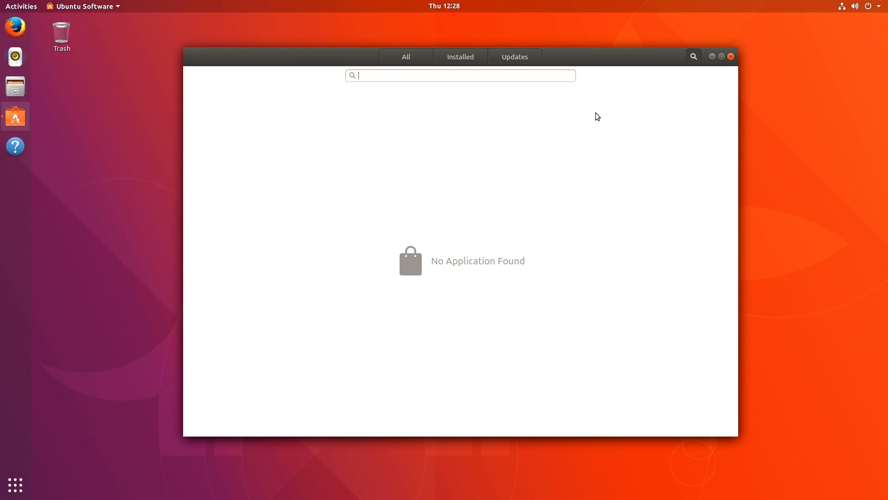
pyautogui.click(417, 53)
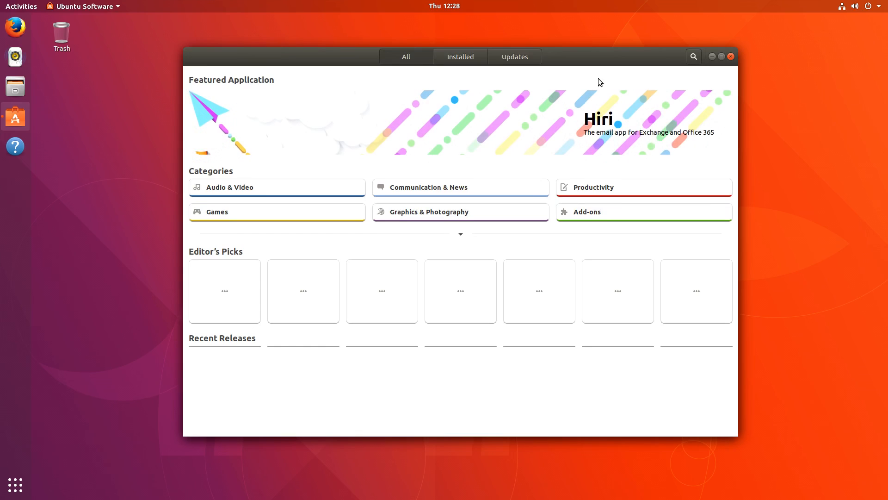
pyautogui.moveTo(615, 58); pyautogui.dragTo(603, 63)
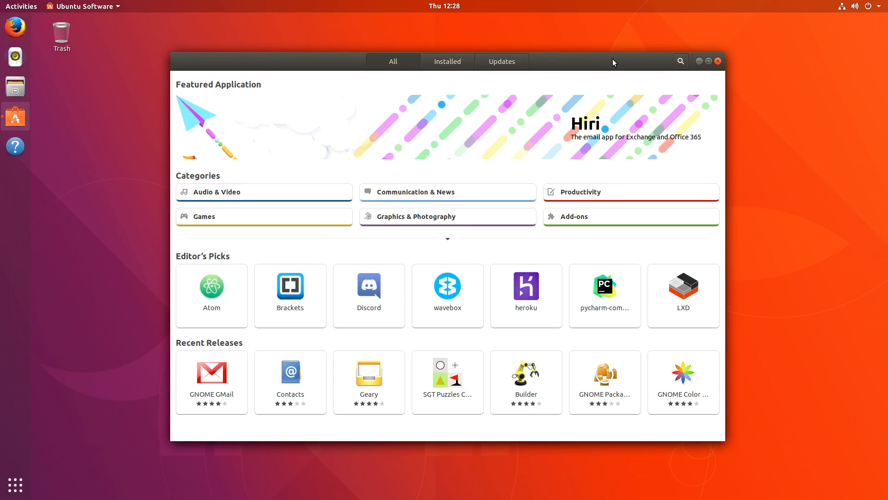
pyautogui.moveTo(613, 62)
pyautogui.mouseDown()
pyautogui.moveTo(556, 21)
pyautogui.moveTo(532, 22)
pyautogui.moveTo(509, 41)
pyautogui.moveTo(466, 22)
pyautogui.moveTo(633, 57)
pyautogui.moveTo(606, 70)
pyautogui.mouseUp()
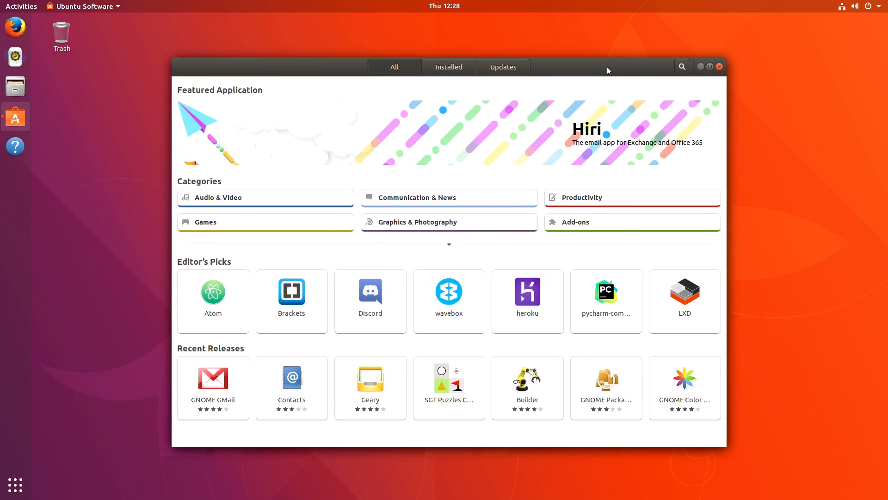
pyautogui.click(710, 67)
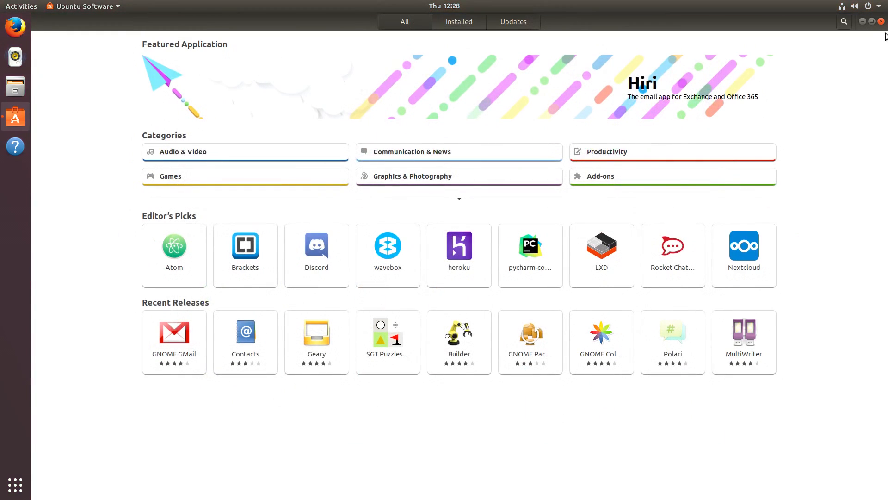
pyautogui.click(871, 22)
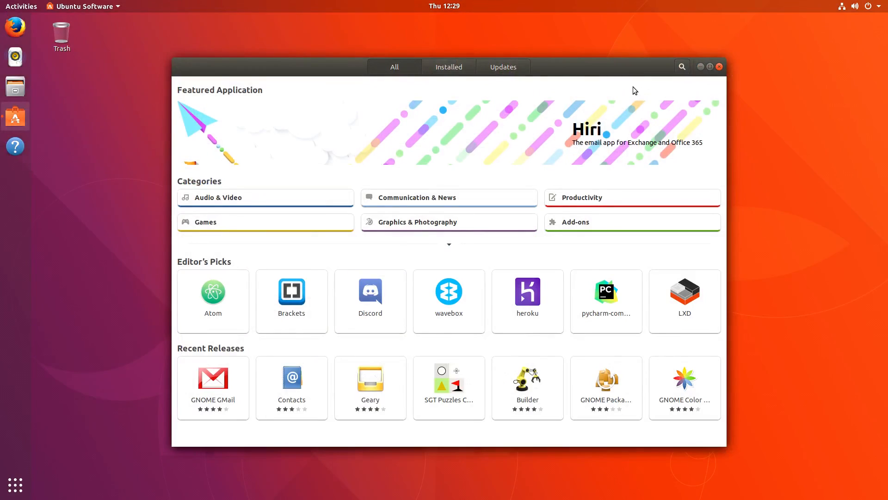
pyautogui.click(720, 66)
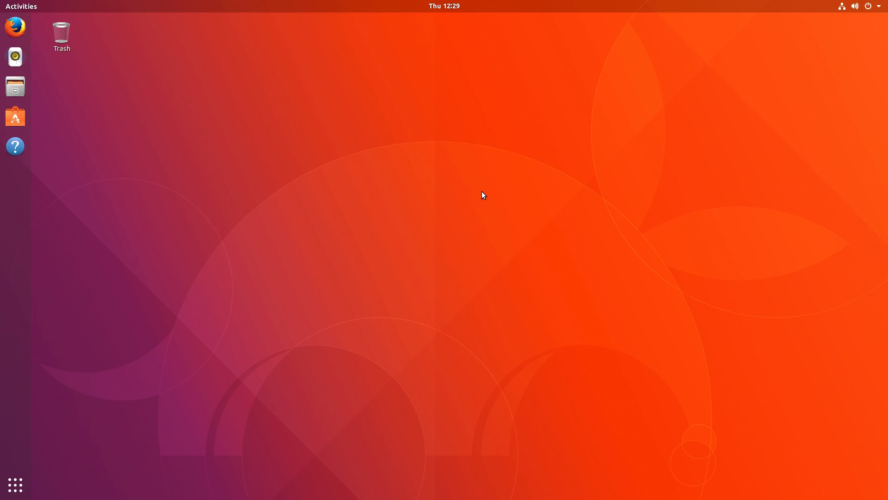
pyautogui.click(439, 8)
pyautogui.click(440, 7)
pyautogui.click(843, 5)
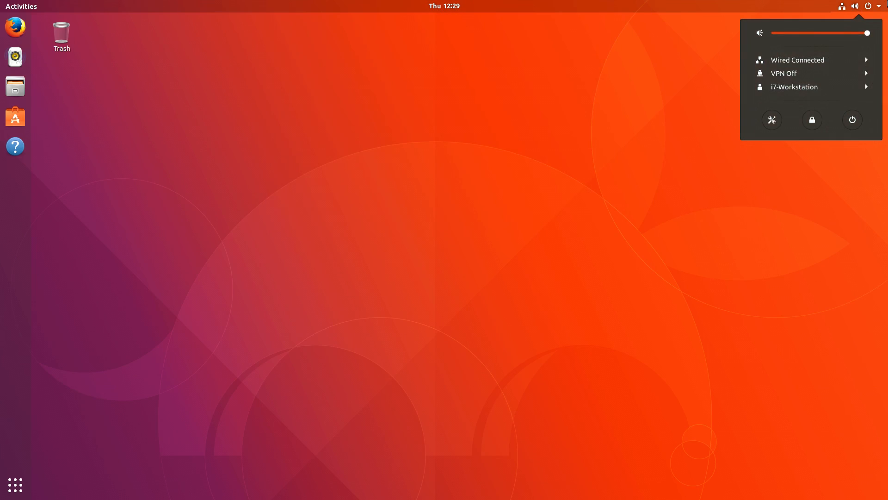
pyautogui.click(843, 5)
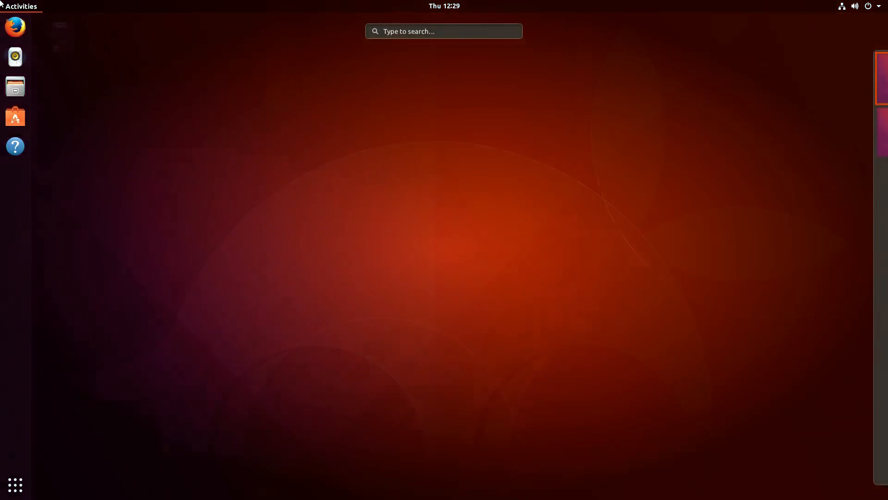
pyautogui.click(2, 4)
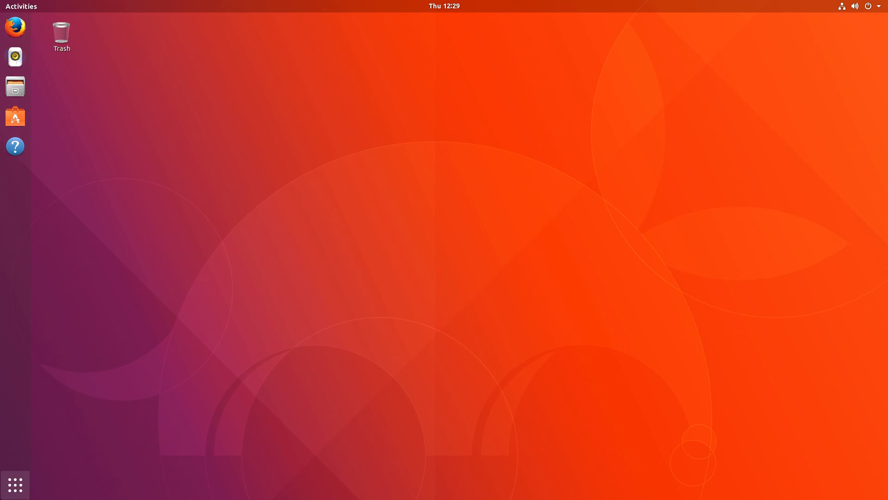
pyautogui.click(15, 484)
pyautogui.click(16, 484)
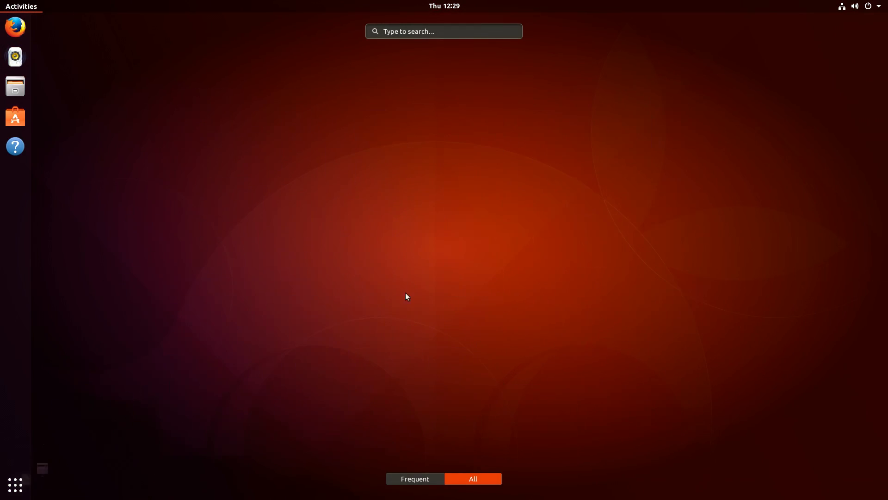